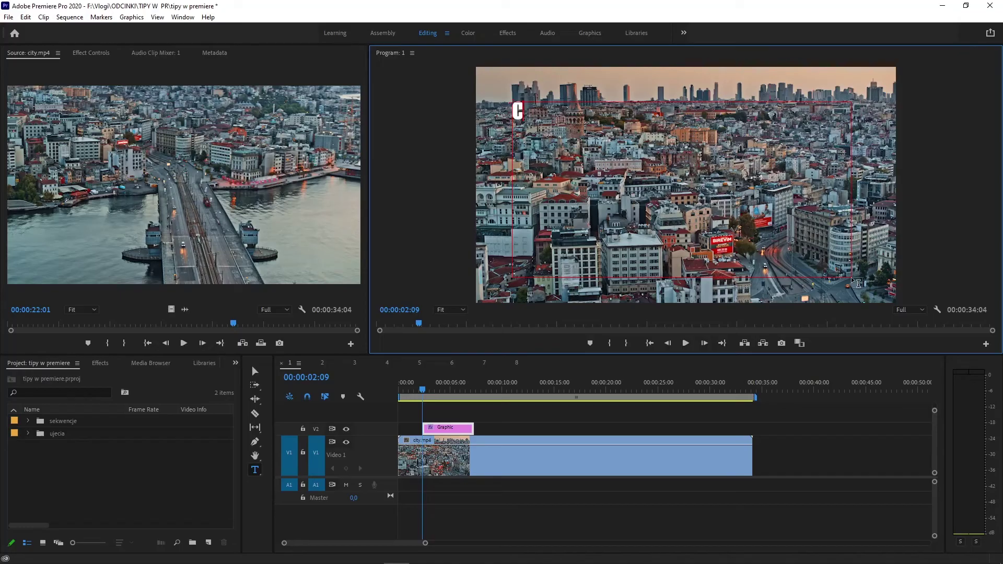
- Type 'ITY' so the title over the city footage reads CITY
{"action": "type", "text": "ITY"}
- Scale the CITY title up in Essential Graphics until it spans most of the frame, then return to Editing
{"action": "left_click", "coordinate": [255, 370]}
{"action": "left_click_drag", "start_coordinate": [432, 392], "coordinate": [443, 390]}
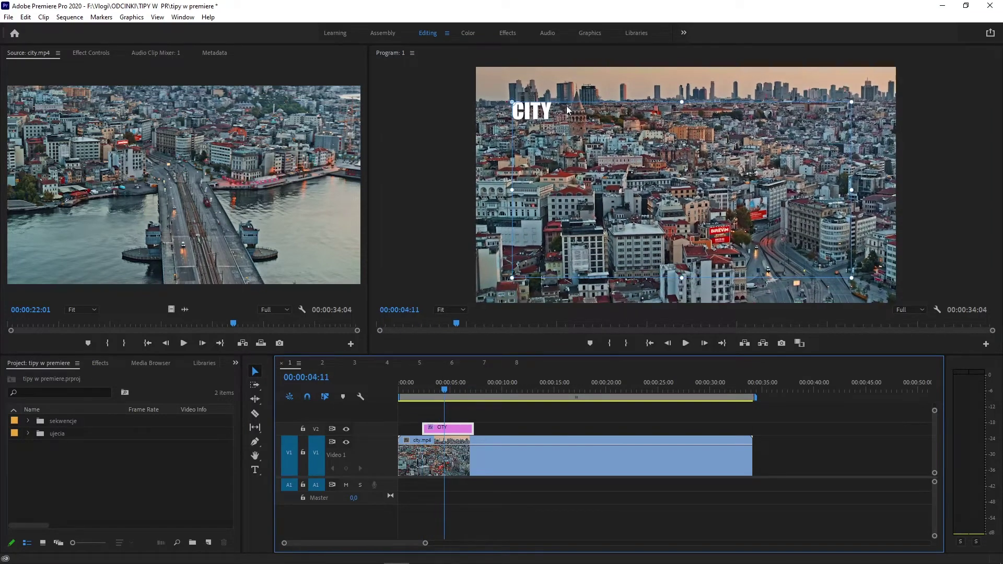
{"action": "left_click", "coordinate": [594, 34]}
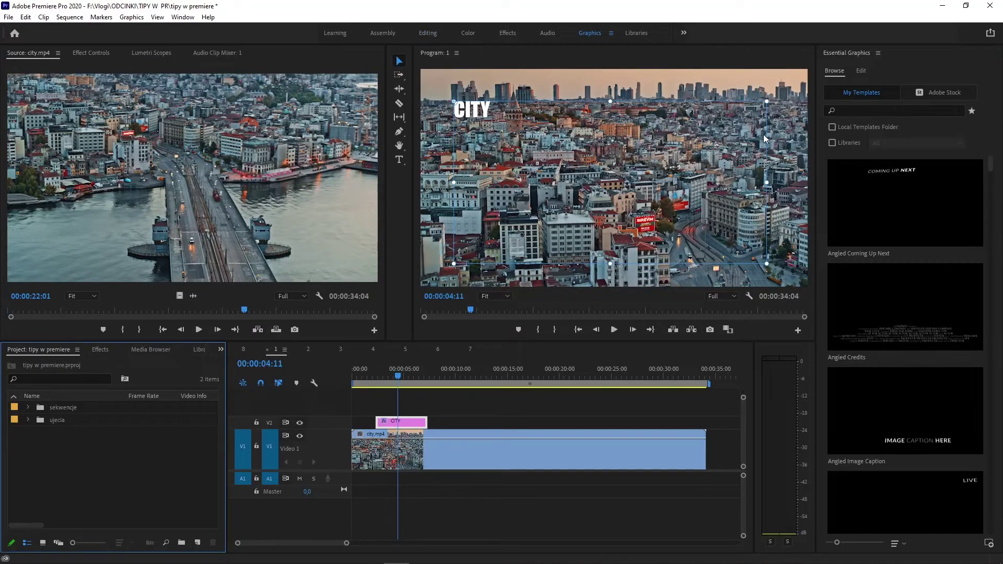
{"action": "left_click", "coordinate": [863, 68]}
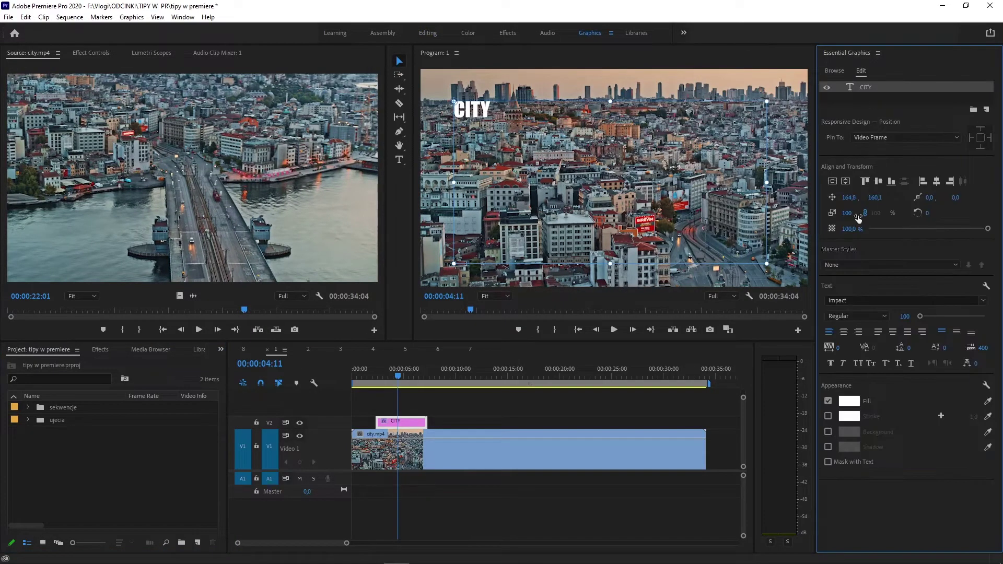
{"action": "left_click_drag", "start_coordinate": [847, 215], "coordinate": [930, 215]}
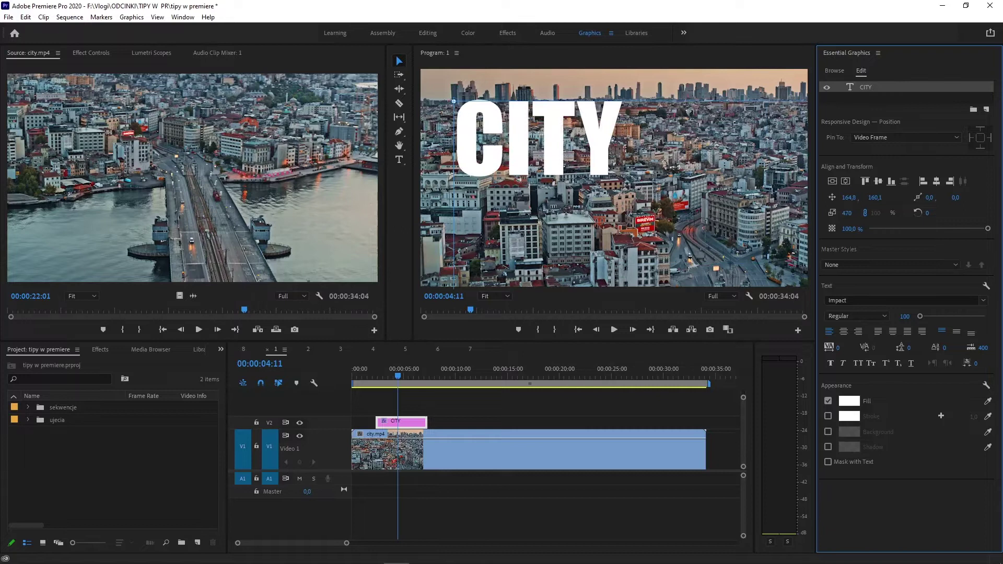
{"action": "left_click_drag", "start_coordinate": [846, 212], "coordinate": [511, 60]}
{"action": "left_click", "coordinate": [428, 32]}
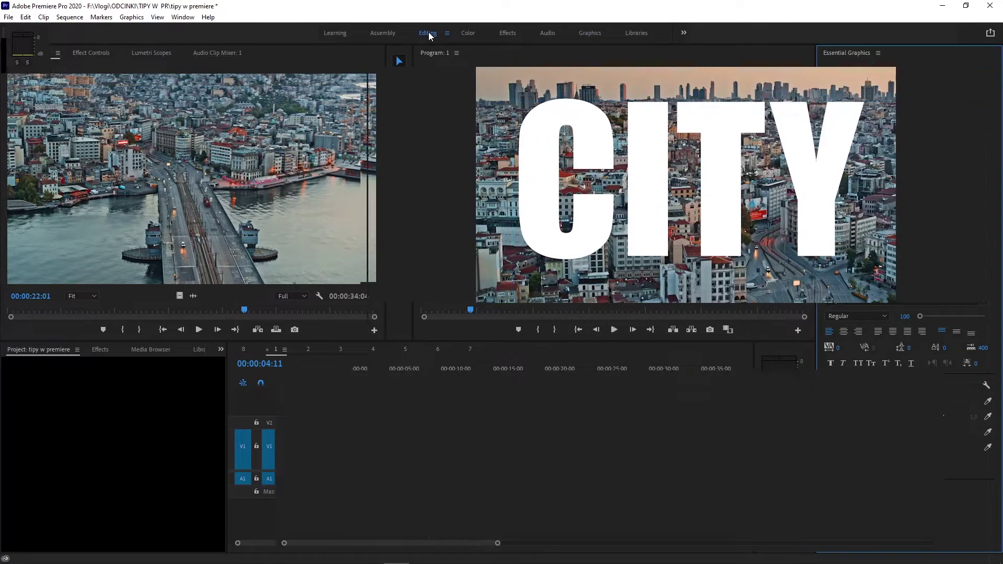
{"action": "left_click", "coordinate": [100, 363]}
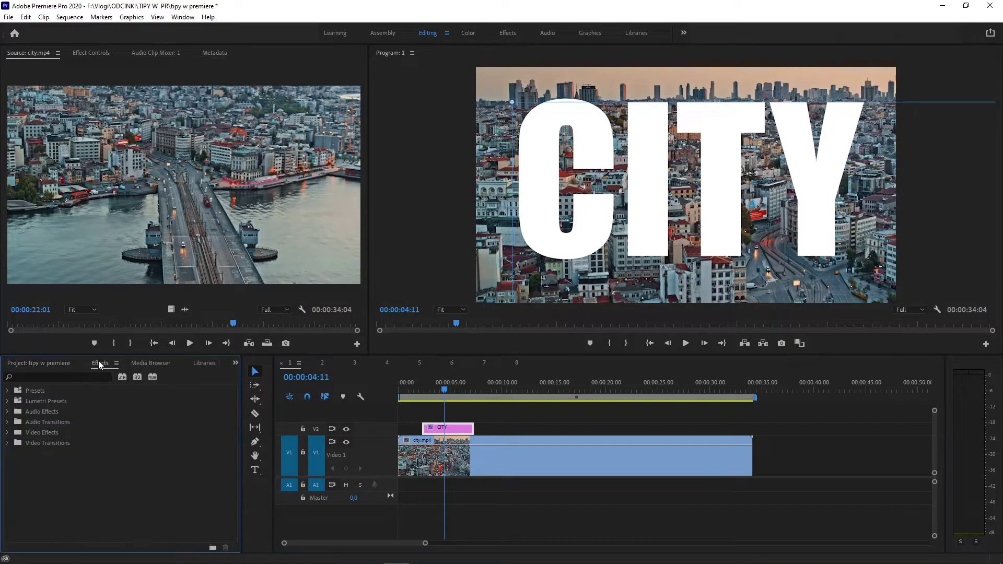
- Apply Track Matte Key to city.mp4 with Matte set to Video 2
{"action": "left_click", "coordinate": [74, 376]}
{"action": "type", "text": "track"}
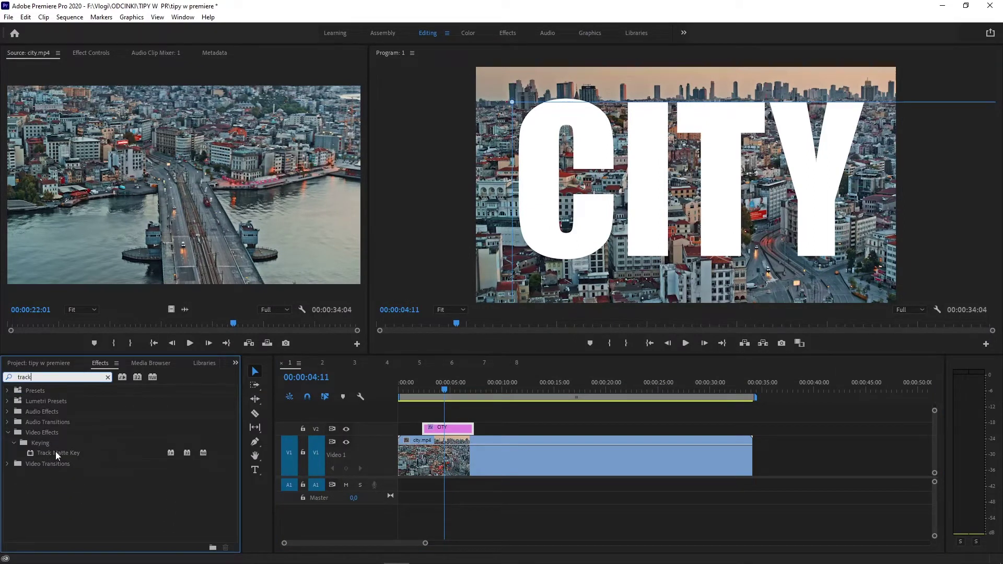
{"action": "left_click_drag", "start_coordinate": [68, 452], "coordinate": [476, 466]}
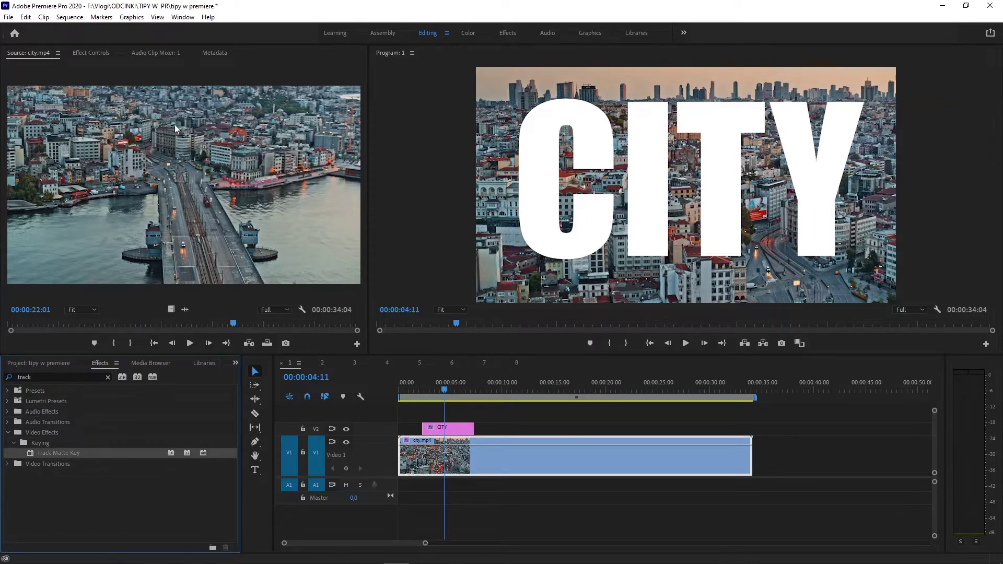
{"action": "left_click", "coordinate": [89, 53]}
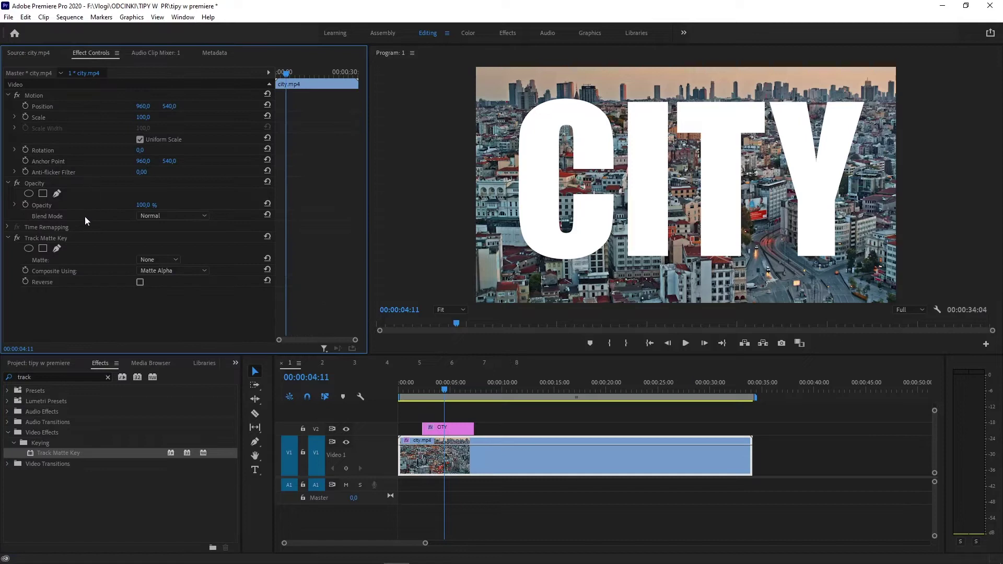
{"action": "left_click", "coordinate": [158, 261]}
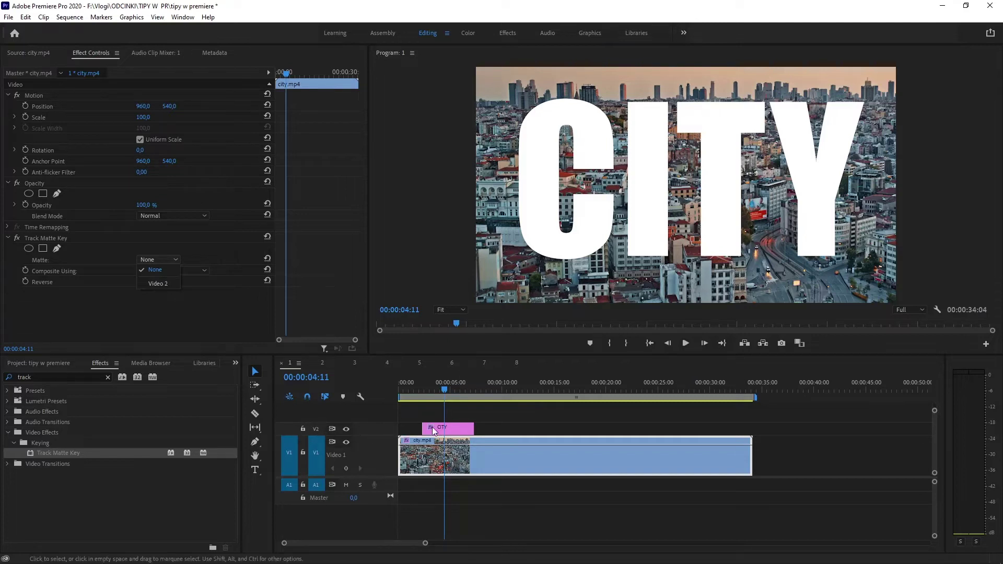
{"action": "left_click", "coordinate": [158, 283]}
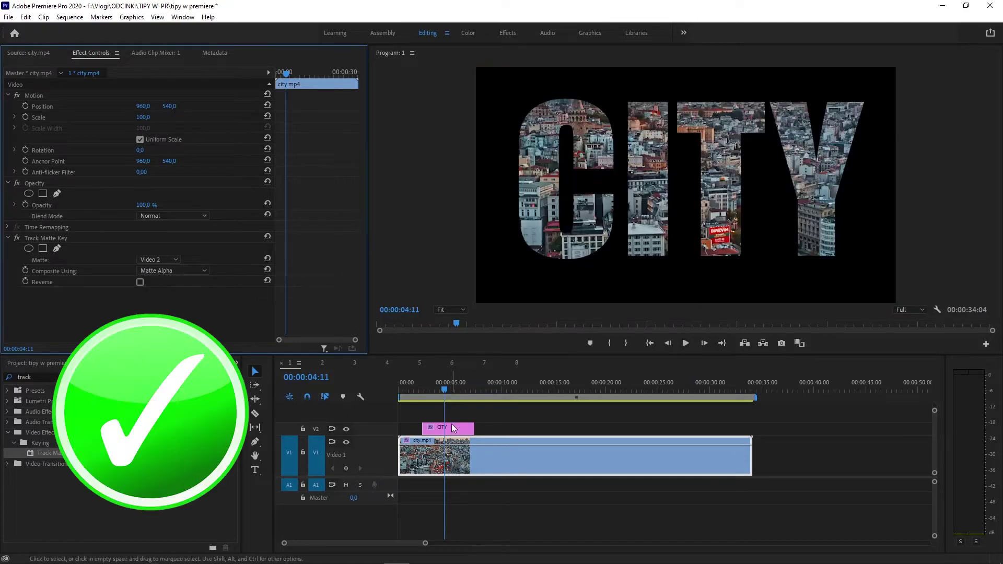
- Extend the CITY title clip back to the sequence start and preview the text mask
{"action": "left_click", "coordinate": [415, 389]}
{"action": "left_click_drag", "start_coordinate": [422, 427], "coordinate": [399, 427]}
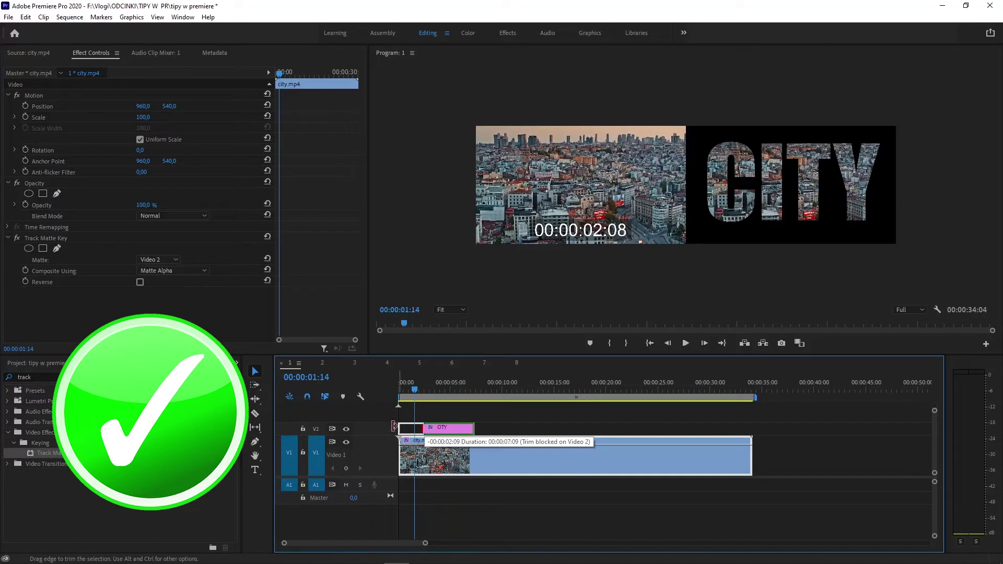
{"action": "left_click_drag", "start_coordinate": [473, 427], "coordinate": [577, 427]}
{"action": "key", "text": "space"}
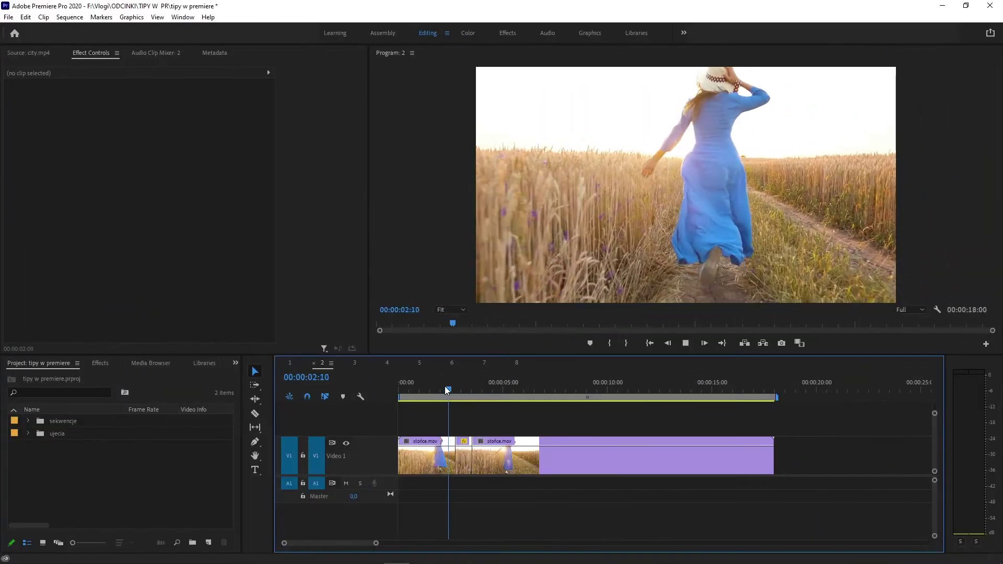
- Show the wheat-field clip's Time Remapping speed line on the timeline
{"action": "left_click", "coordinate": [441, 389]}
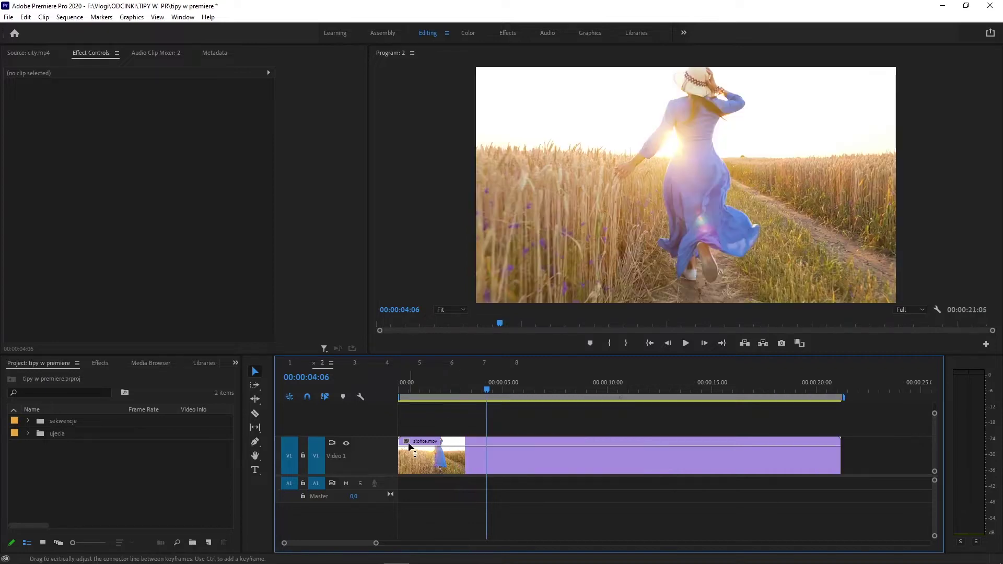
{"action": "left_click", "coordinate": [406, 442]}
{"action": "mouse_move", "coordinate": [453, 477]}
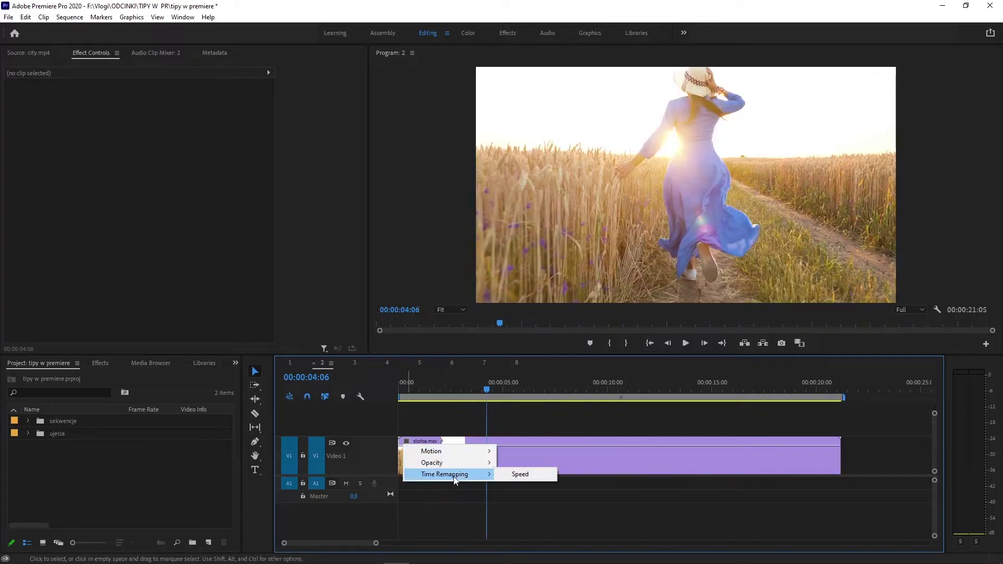
{"action": "left_click", "coordinate": [519, 474]}
- Add a speed keyframe and raise the section after it to about 500%
{"action": "key", "text": "p"}
{"action": "left_click", "coordinate": [453, 459]}
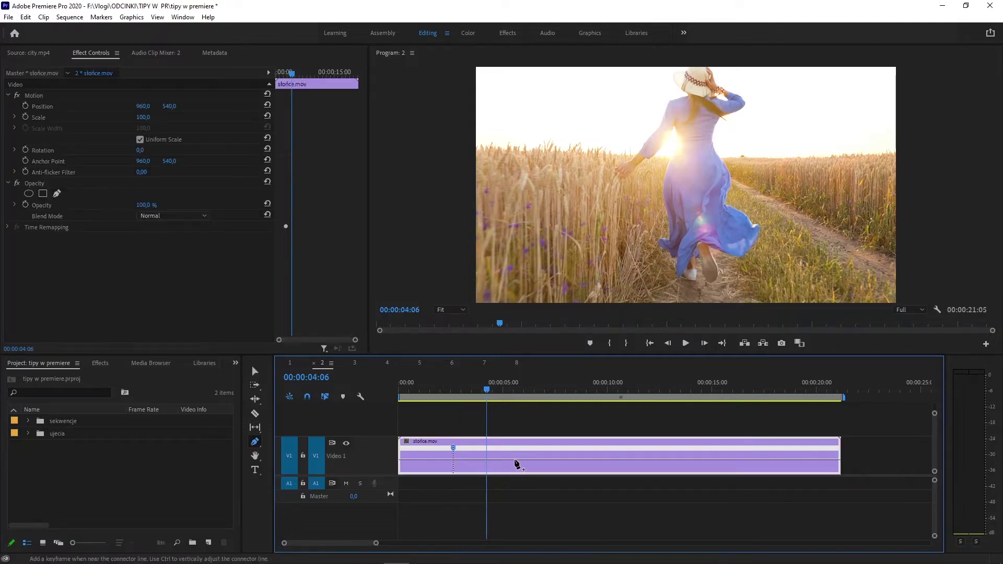
{"action": "key", "text": "v"}
{"action": "left_click_drag", "start_coordinate": [477, 460], "coordinate": [489, 447]}
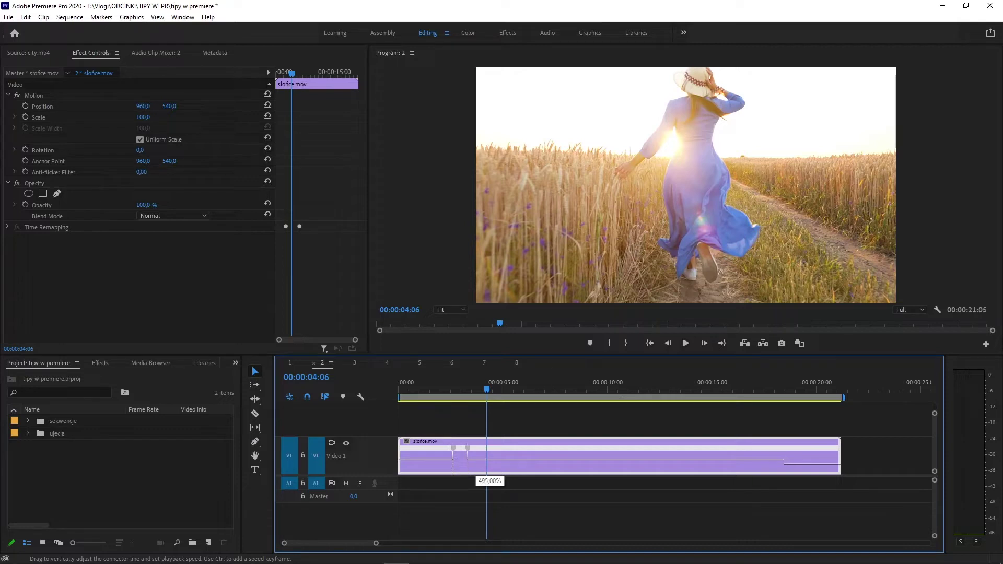
{"action": "left_click_drag", "start_coordinate": [489, 448], "coordinate": [490, 446]}
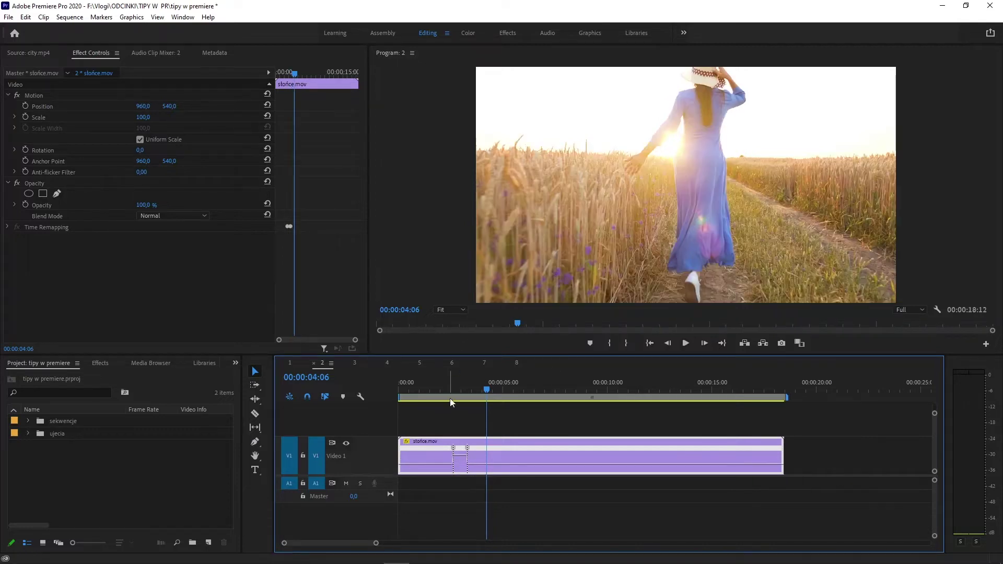
- Spread the speed keyframe into a gradual, eased ramp and play the clip
{"action": "key", "text": "="}
{"action": "key", "text": "="}
{"action": "key", "text": "="}
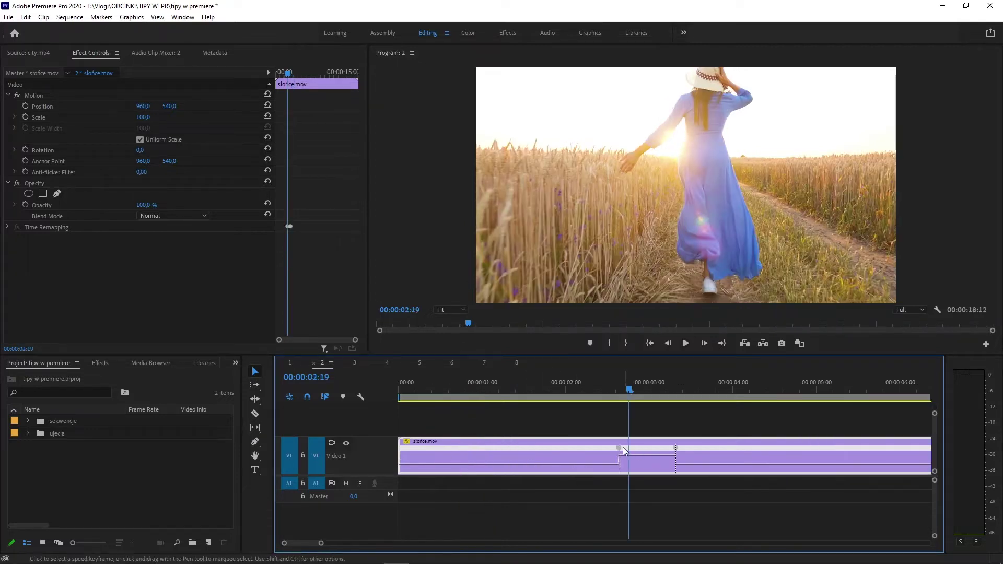
{"action": "left_click_drag", "start_coordinate": [622, 450], "coordinate": [696, 450]}
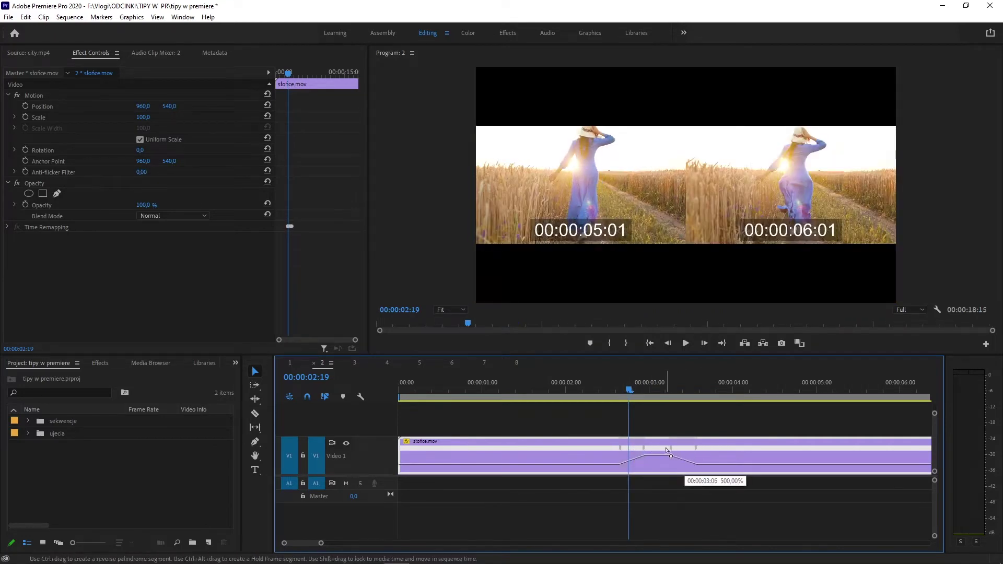
{"action": "left_click", "coordinate": [620, 447]}
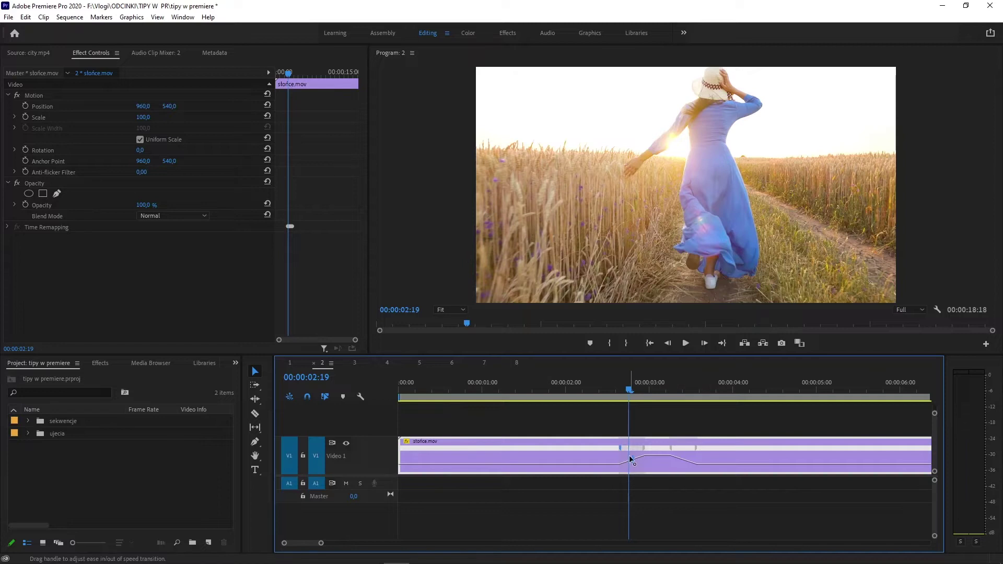
{"action": "left_click_drag", "start_coordinate": [633, 459], "coordinate": [632, 459]}
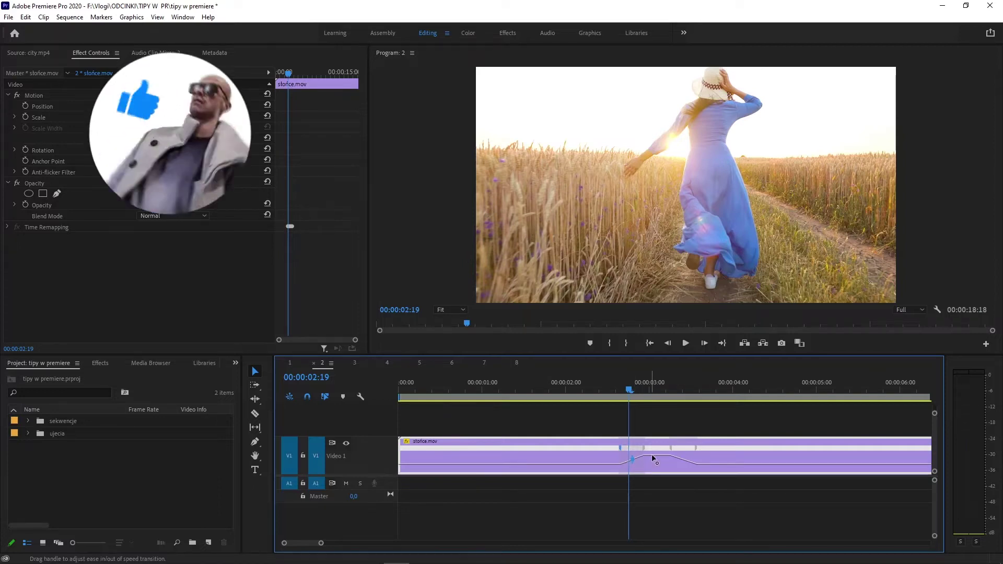
{"action": "left_click", "coordinate": [683, 458]}
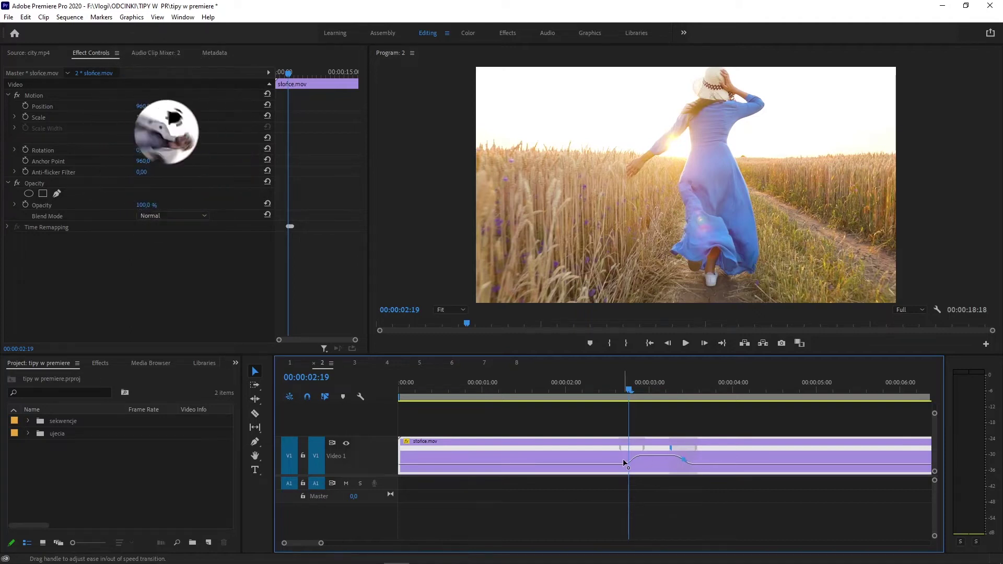
{"action": "key", "text": "minus"}
{"action": "key", "text": "minus"}
{"action": "key", "text": "minus"}
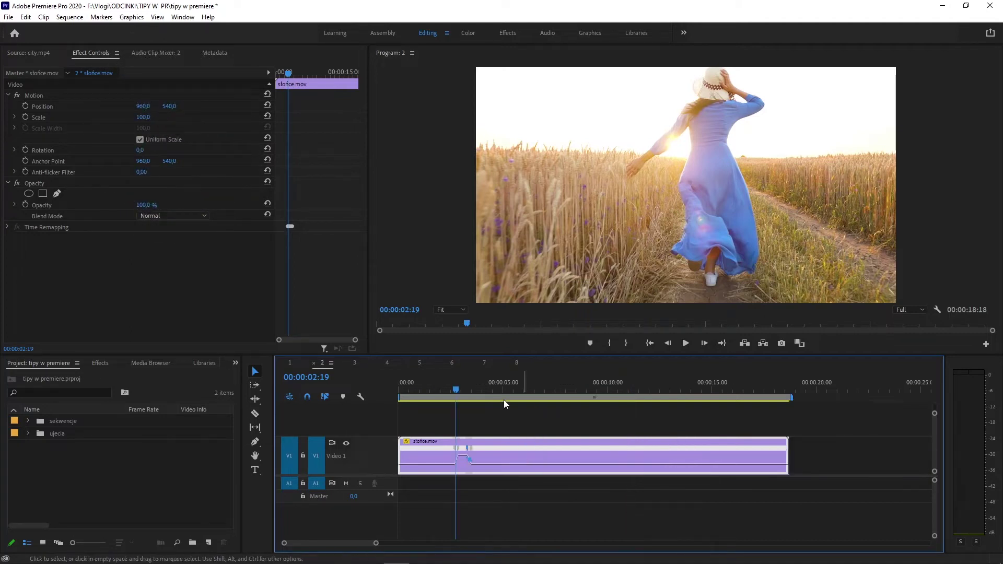
{"action": "key", "text": "space"}
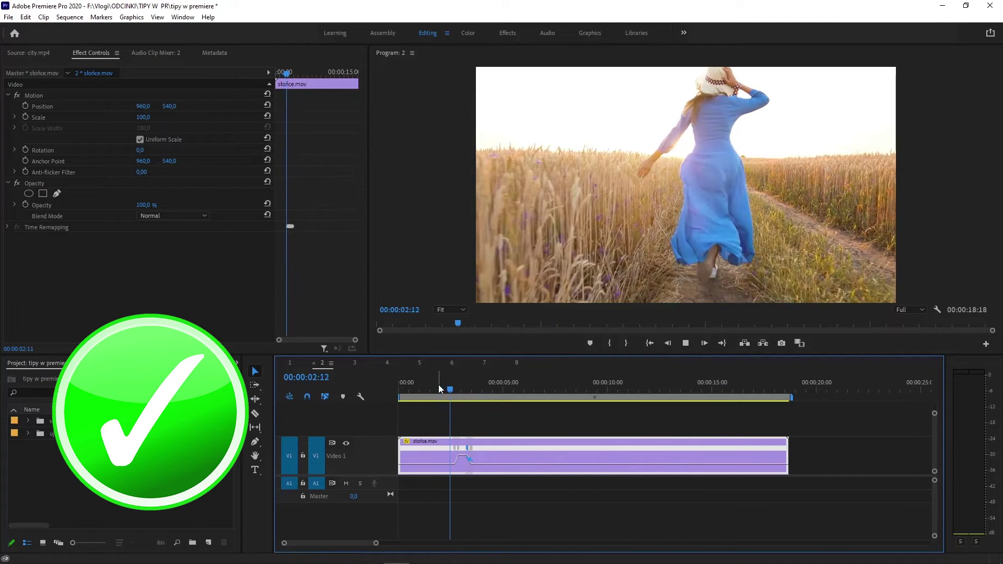
- Widen the speed ramp, shift it earlier in the clip, and play it back
{"action": "left_click", "coordinate": [440, 387]}
{"action": "key", "text": "equal"}
{"action": "key", "text": "equal"}
{"action": "left_click_drag", "start_coordinate": [612, 459], "coordinate": [665, 459]}
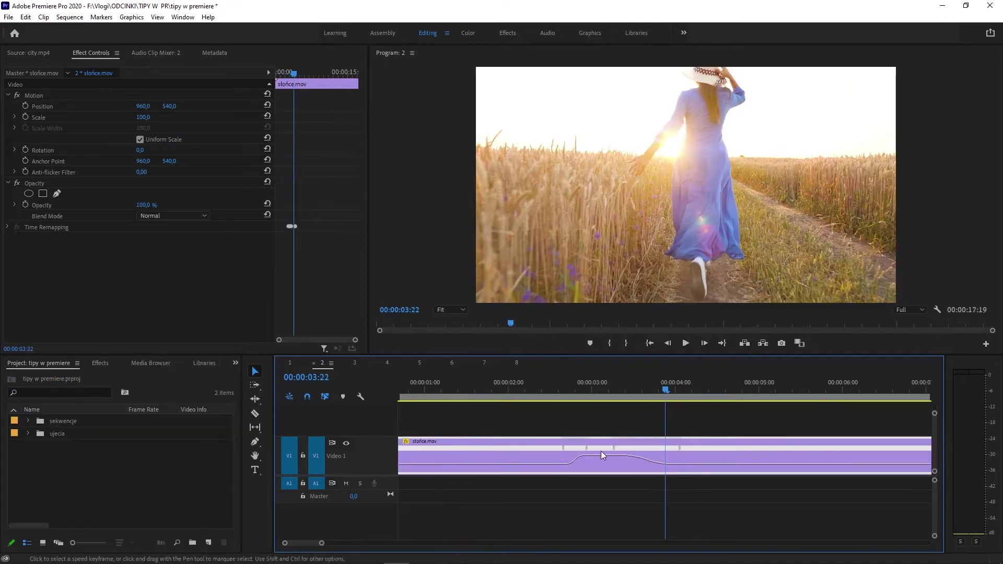
{"action": "left_click_drag", "start_coordinate": [565, 450], "coordinate": [557, 453]}
{"action": "key", "text": "minus"}
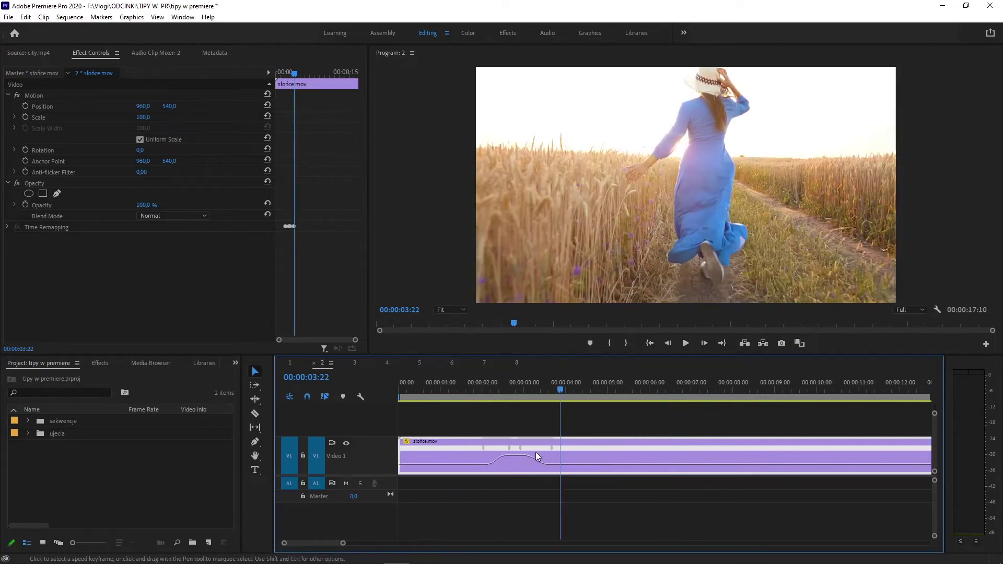
{"action": "left_click", "coordinate": [435, 387]}
{"action": "key", "text": "space"}
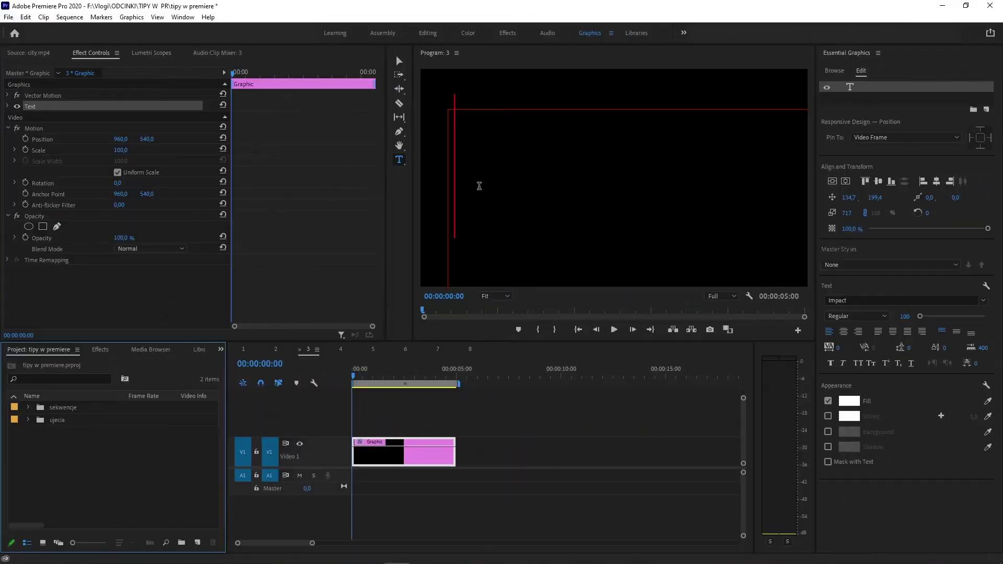
- Type ĄĘÓąę into the title text, undoing the stray Alt+E action first
{"action": "left_click", "coordinate": [453, 210]}
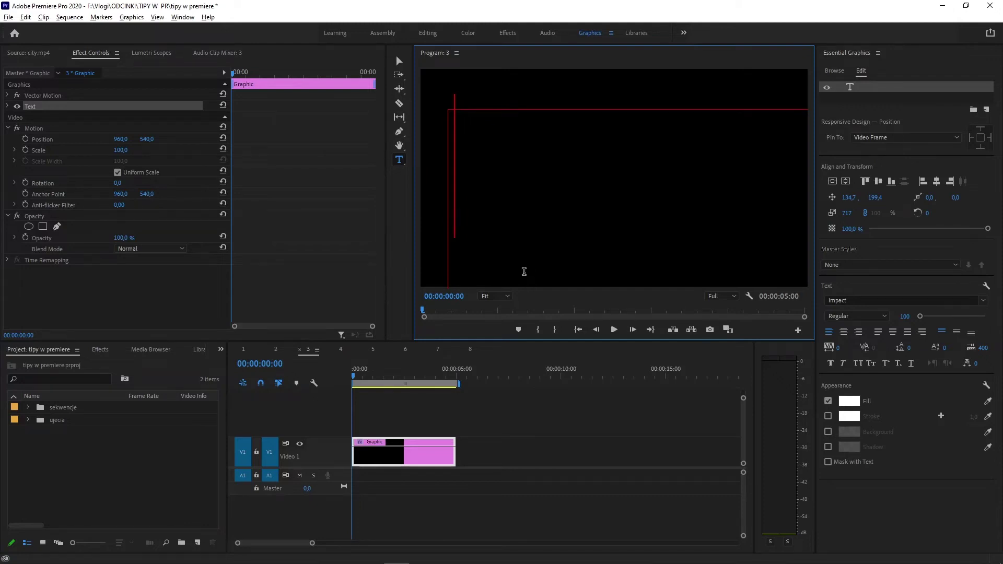
{"action": "key", "text": "alt+e"}
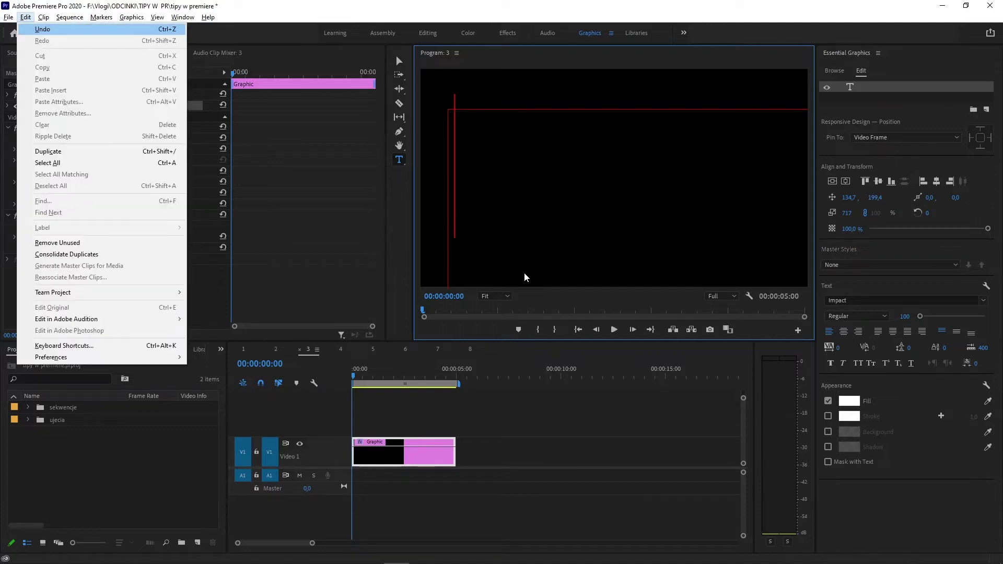
{"action": "key", "text": "Return"}
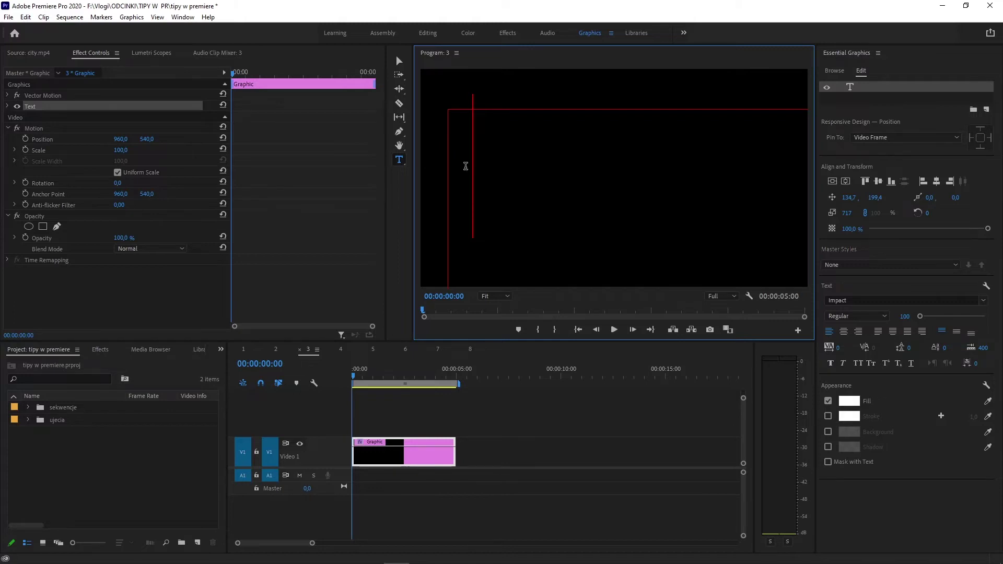
{"action": "type", "text": "Ą"}
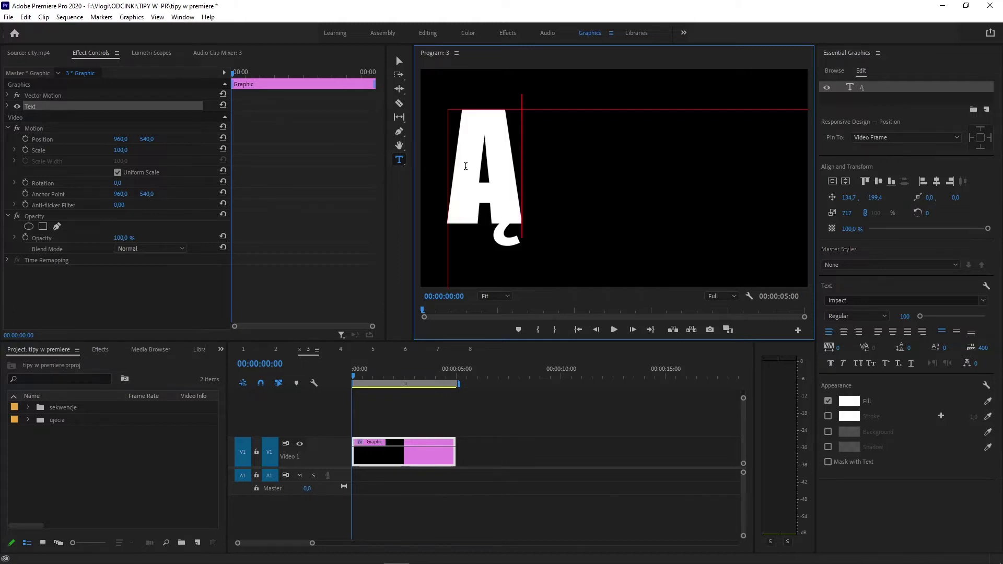
{"action": "type", "text": "ĘÓ"}
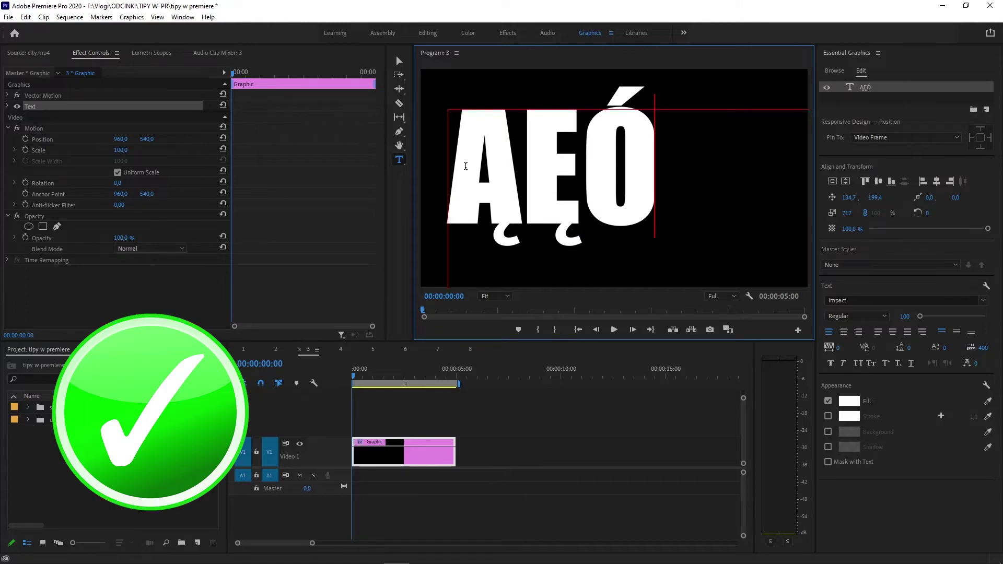
{"action": "type", "text": "ą"}
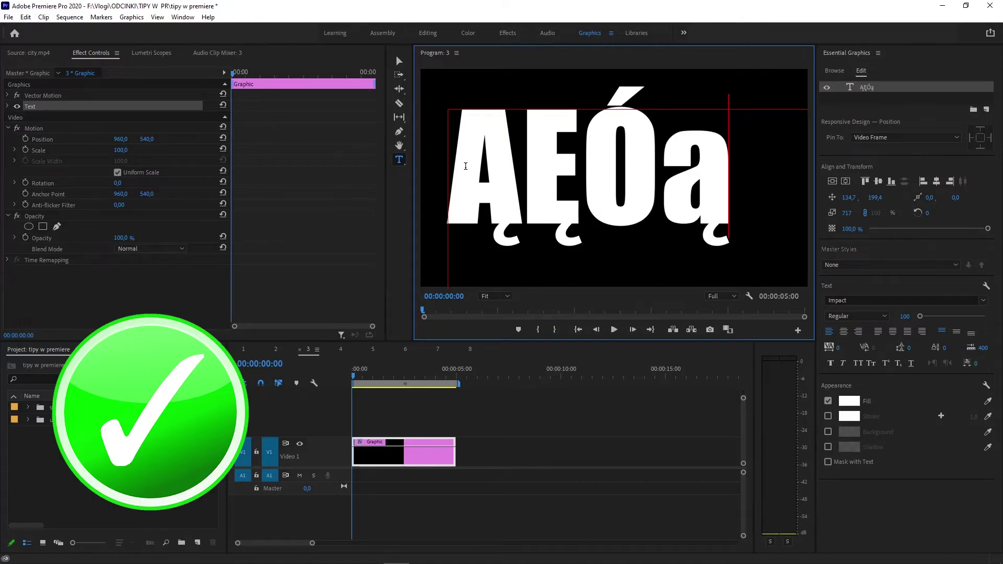
{"action": "type", "text": "ę"}
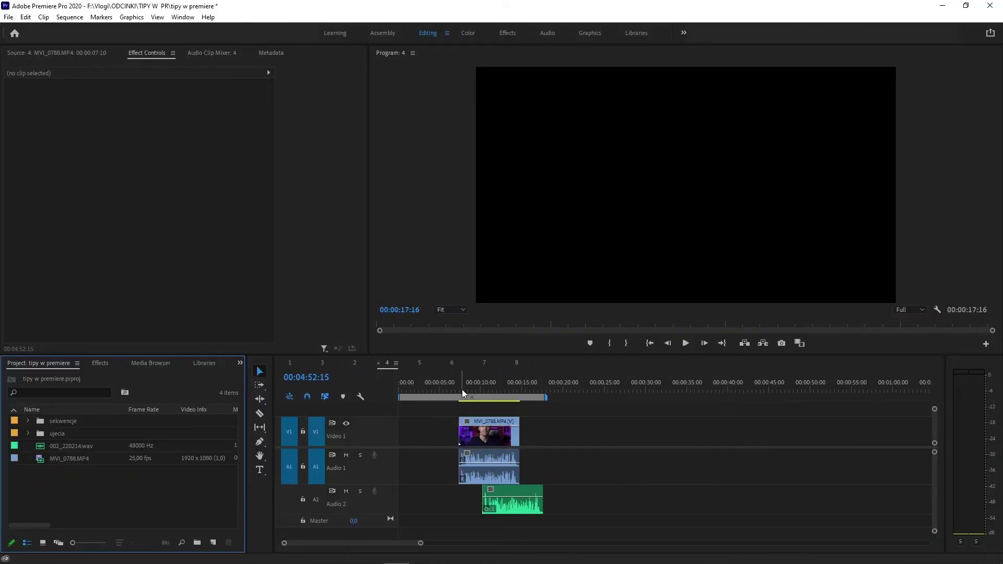
- Synchronize the interview video and both audio clips using Audio as the sync point
{"action": "left_click_drag", "start_coordinate": [462, 390], "coordinate": [490, 390]}
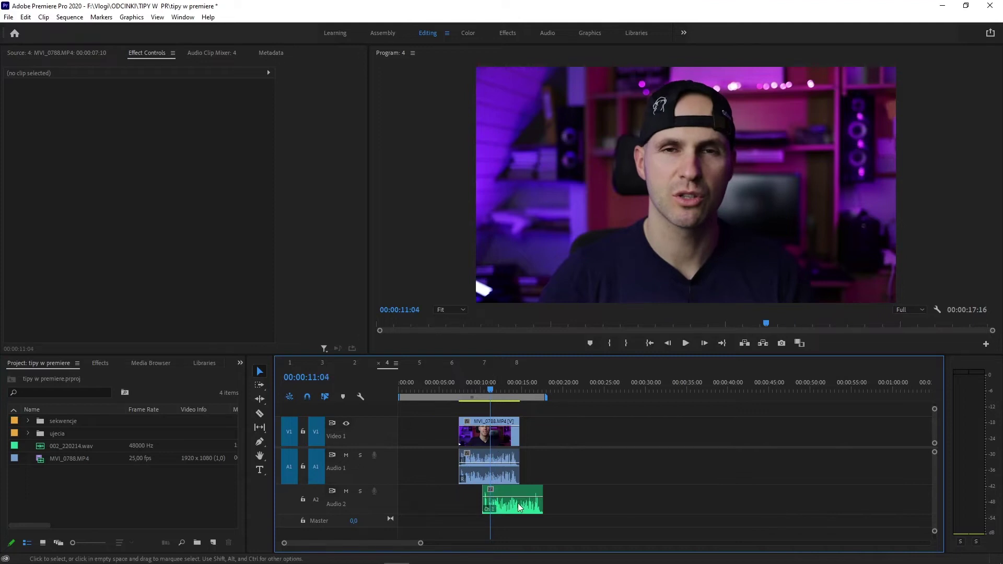
{"action": "left_click_drag", "start_coordinate": [547, 433], "coordinate": [486, 520]}
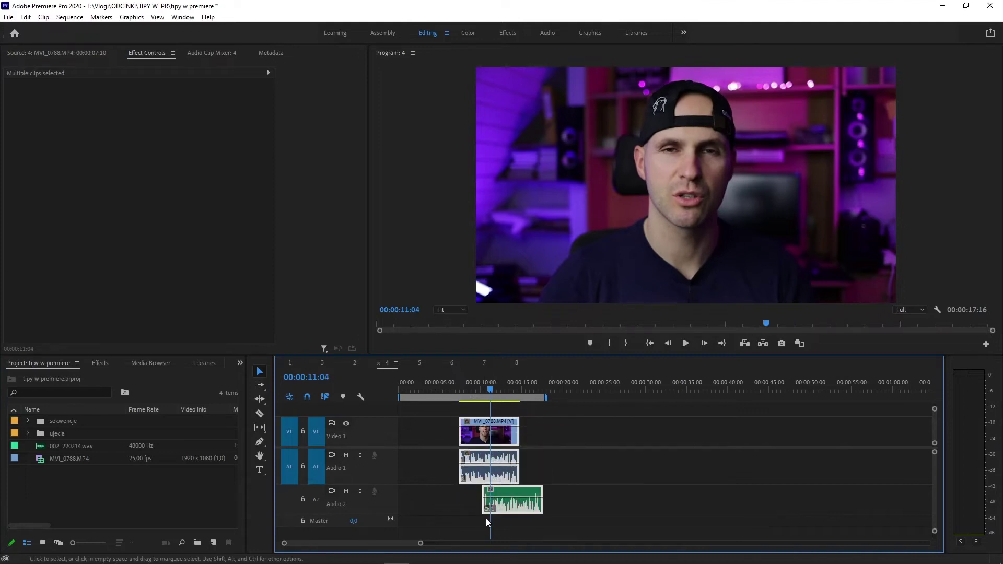
{"action": "right_click", "coordinate": [508, 473]}
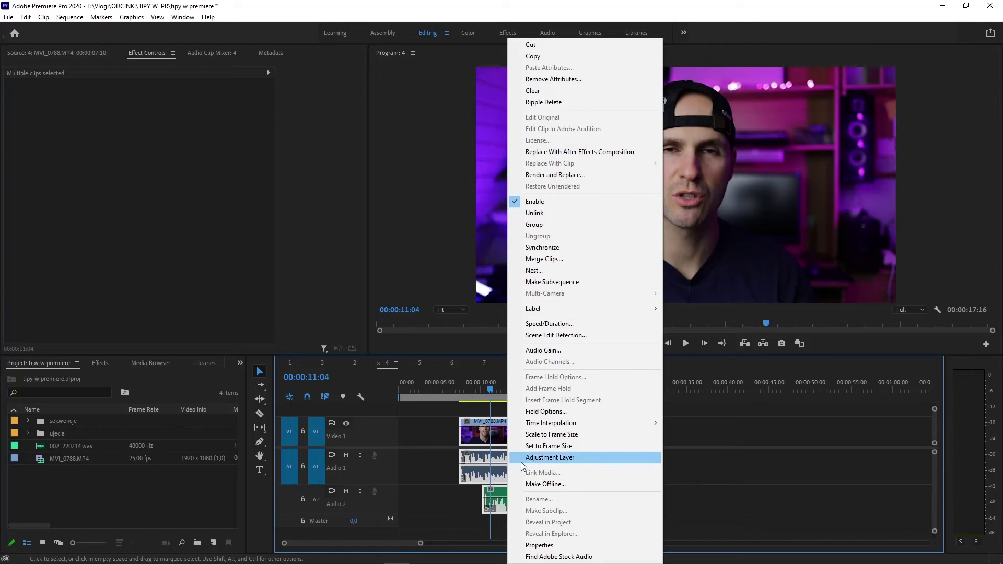
{"action": "left_click", "coordinate": [540, 248]}
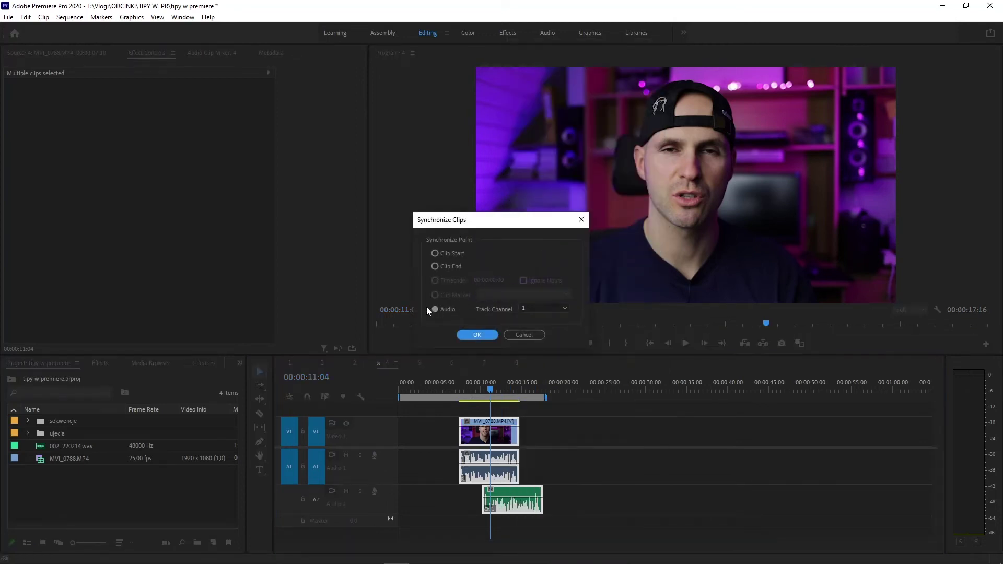
{"action": "left_click", "coordinate": [484, 335]}
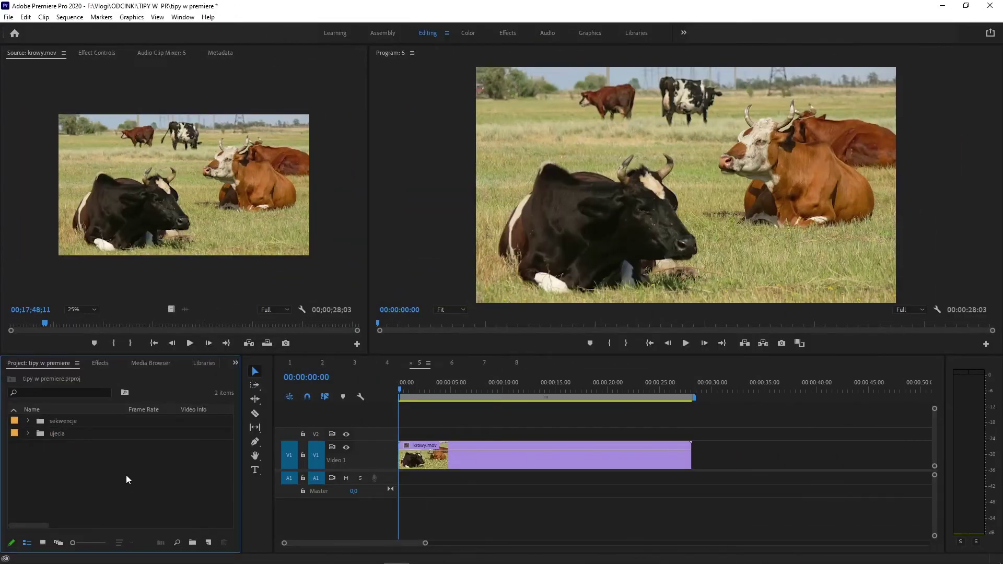
- Toggle the Project and Timeline panels maximized with `, then maximize the Program monitor
{"action": "key", "text": "grave"}
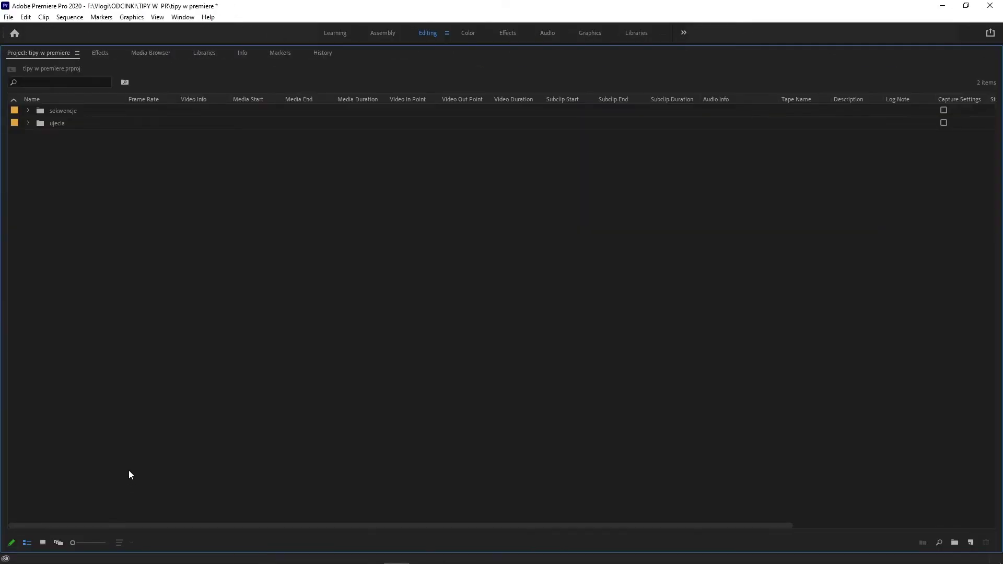
{"action": "key", "text": "grave"}
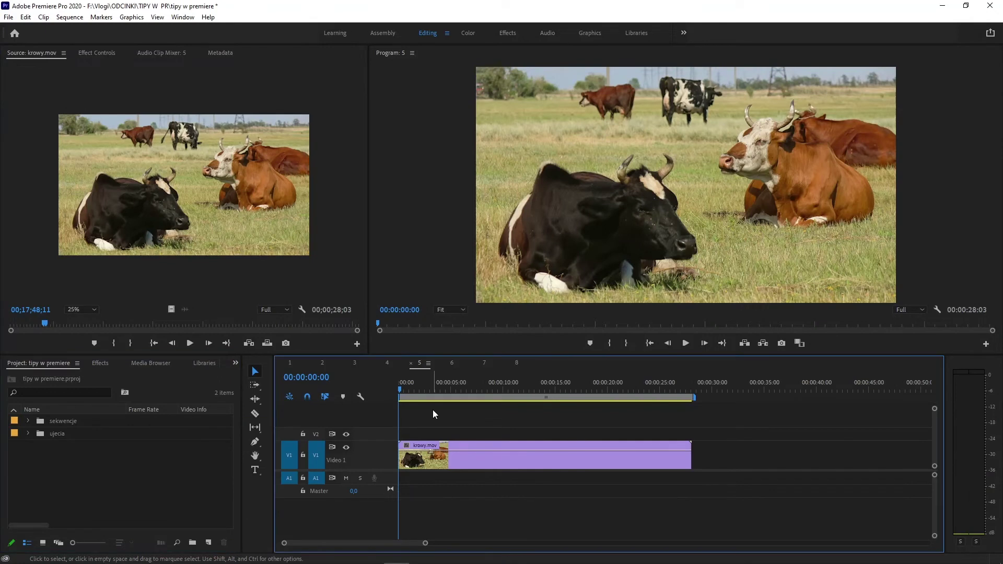
{"action": "key", "text": "grave"}
{"action": "key", "text": "grave"}
{"action": "left_click", "coordinate": [447, 243]}
{"action": "key", "text": "grave"}
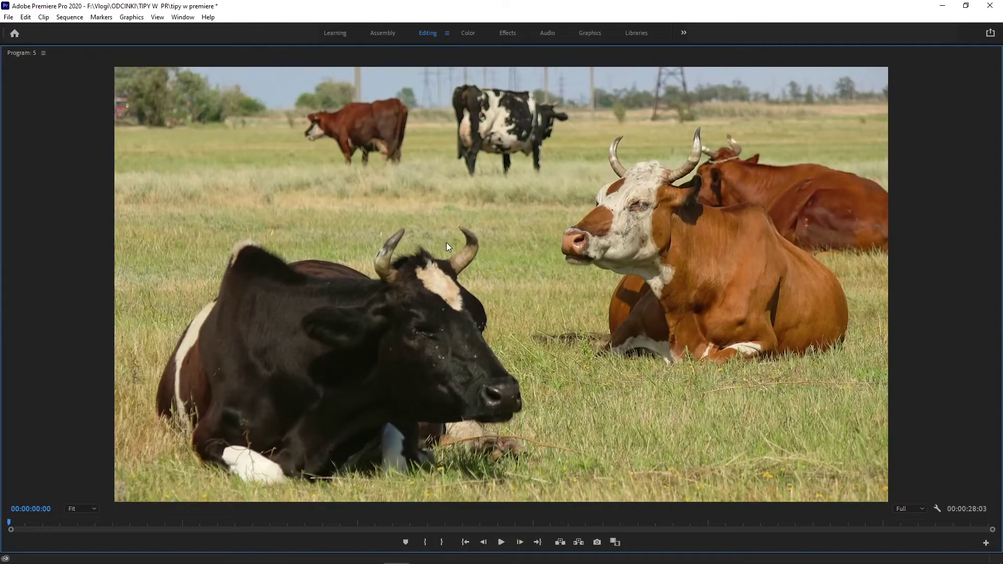
{"action": "key", "text": "grave"}
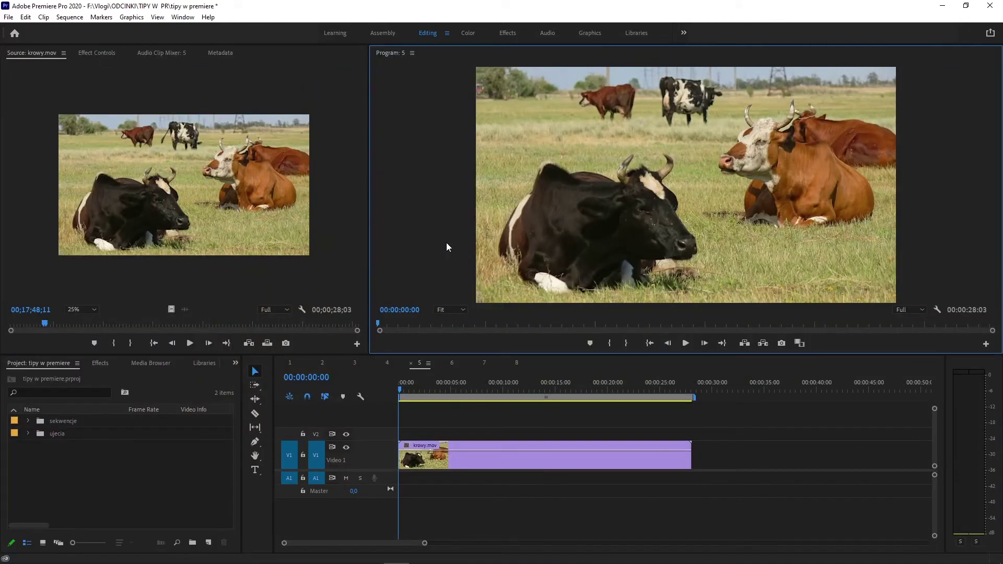
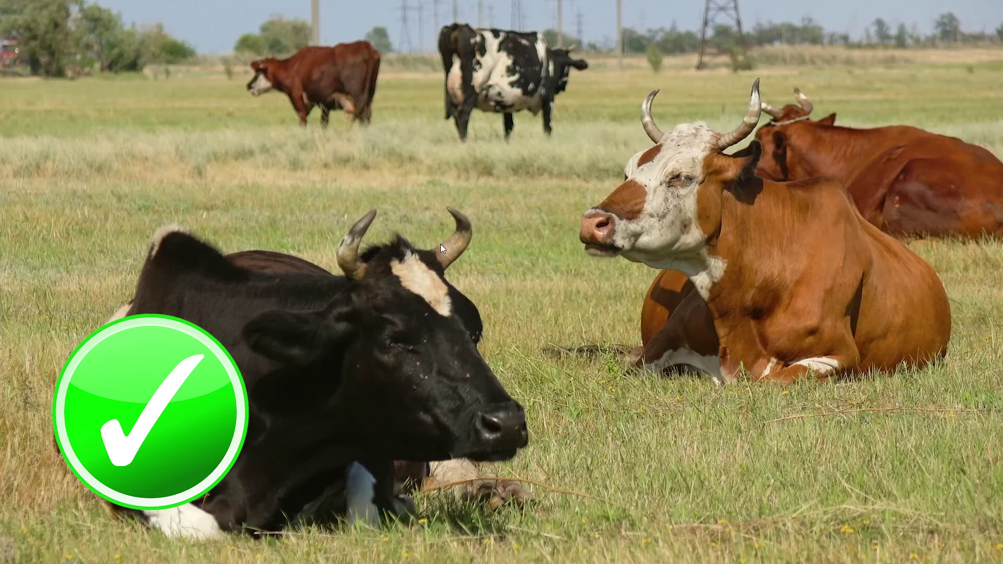
- Exit the full-screen krowy.mov preview with Ctrl+` to return to the timeline
{"action": "key", "text": "ctrl+grave"}
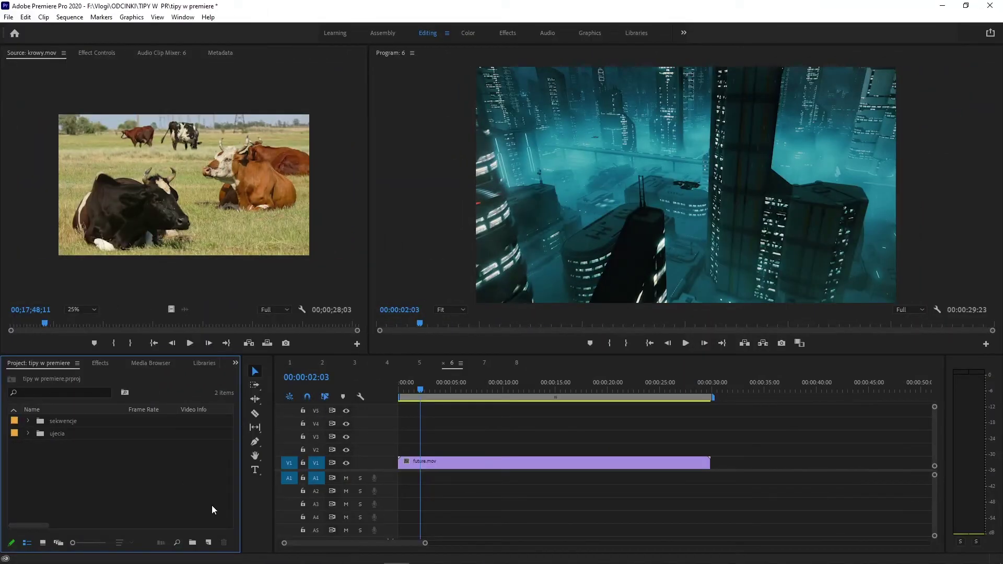
- Delete the Video 5 and Audio 5 tracks, leaving V1–V4 and A1–A4 around future.mov
{"action": "right_click", "coordinate": [370, 436]}
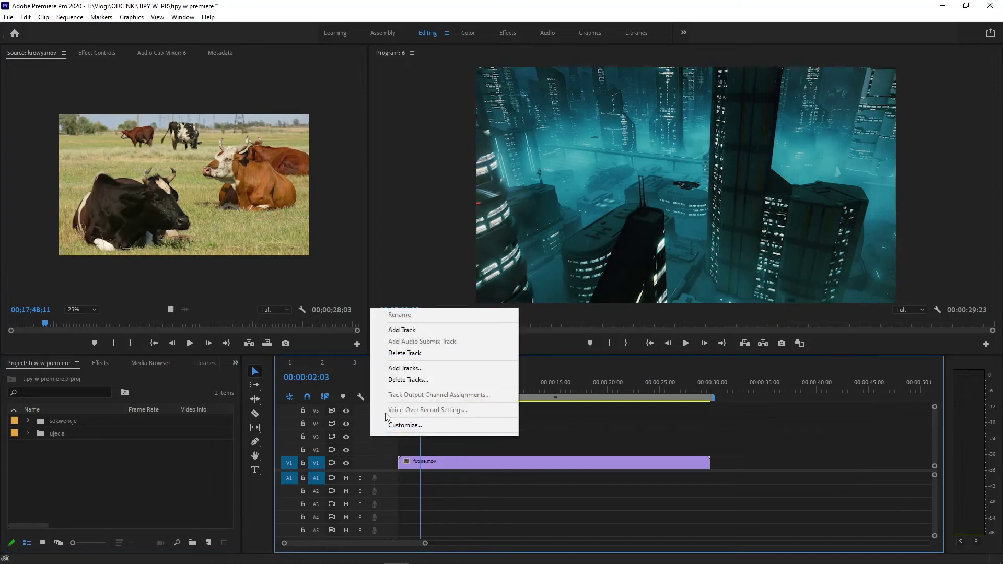
{"action": "left_click", "coordinate": [406, 354]}
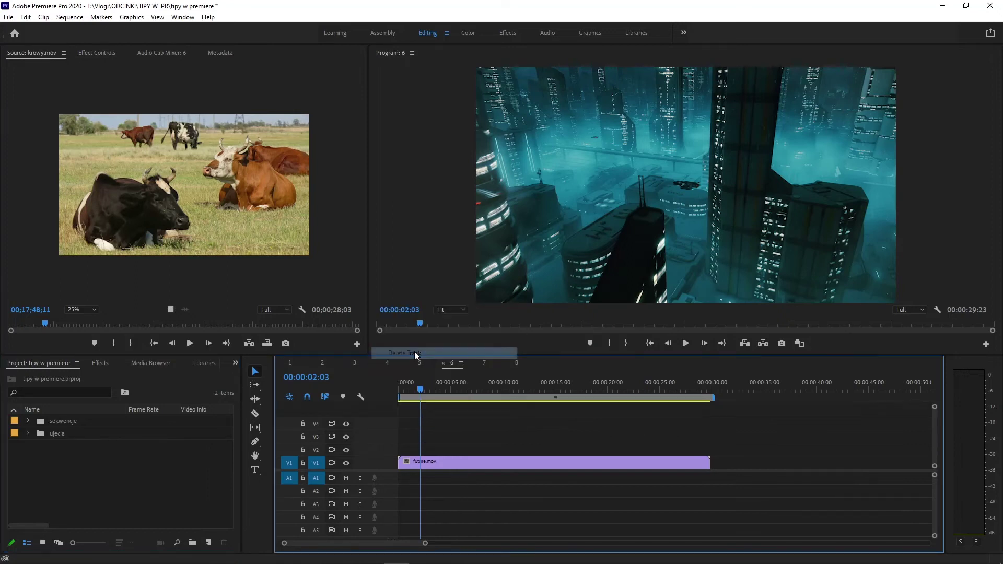
{"action": "right_click", "coordinate": [386, 505]}
{"action": "left_click", "coordinate": [408, 424]}
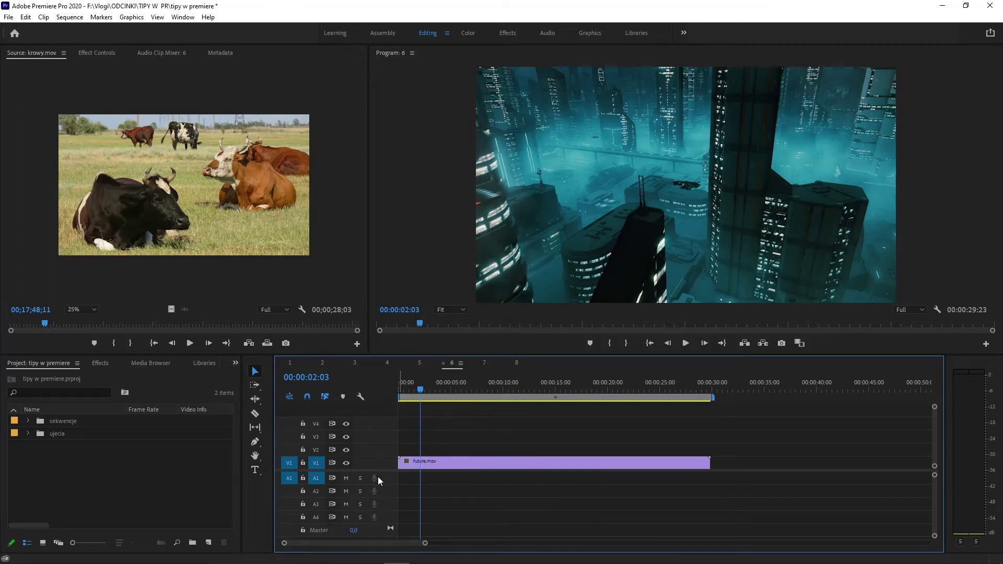
{"action": "right_click", "coordinate": [377, 449]}
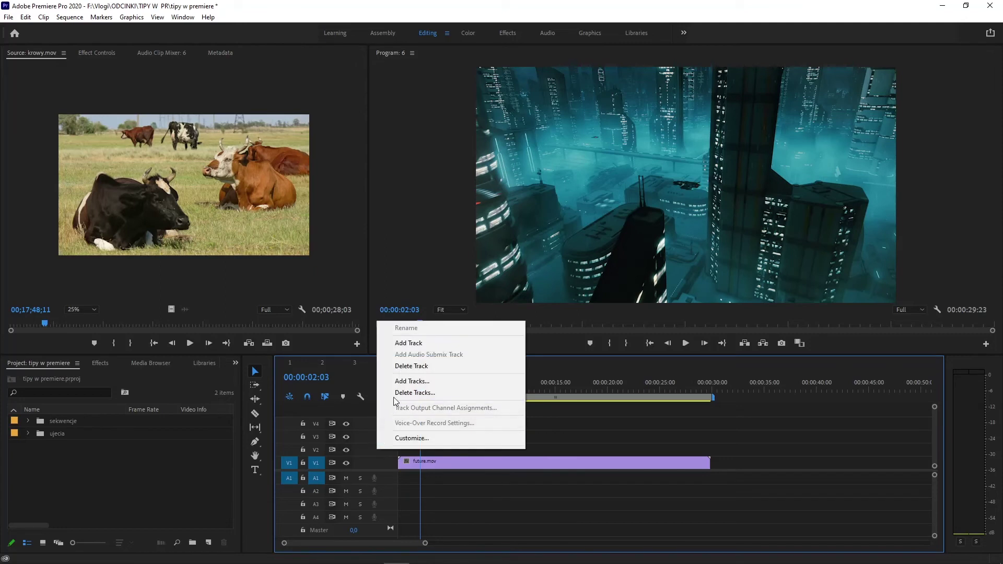
- Delete all empty video and audio tracks, keeping only V1 and A1 with future.mov
{"action": "left_click", "coordinate": [432, 393]}
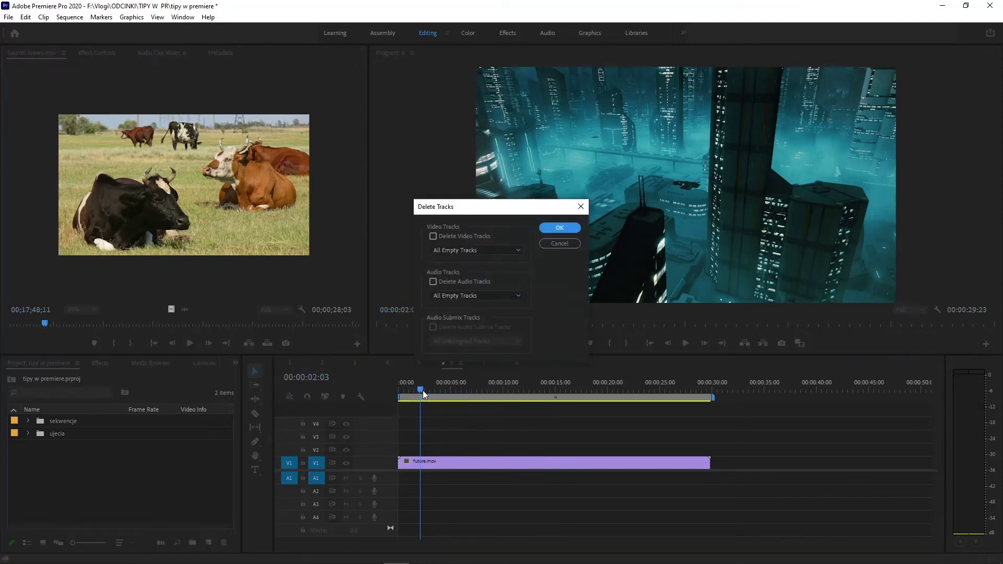
{"action": "left_click", "coordinate": [433, 236]}
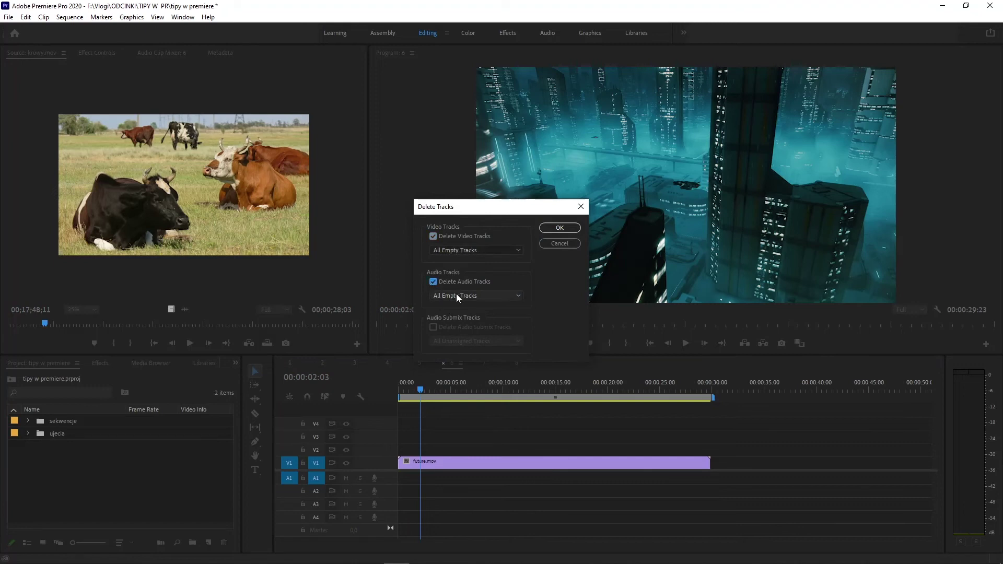
{"action": "left_click", "coordinate": [560, 228]}
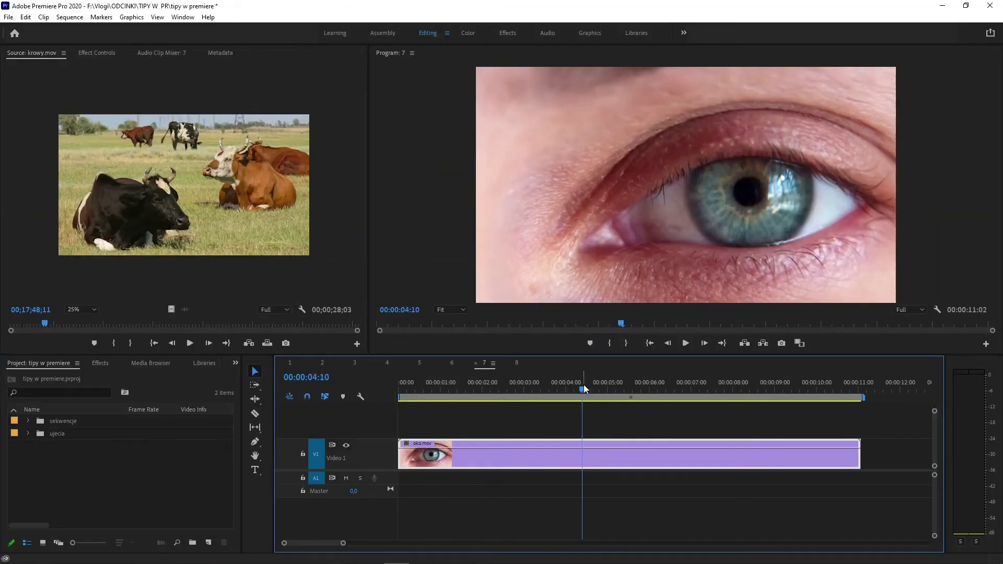
- In the Color workspace, set oko.mov's Lumetri Basic Correction Whites to -150
{"action": "left_click", "coordinate": [467, 33]}
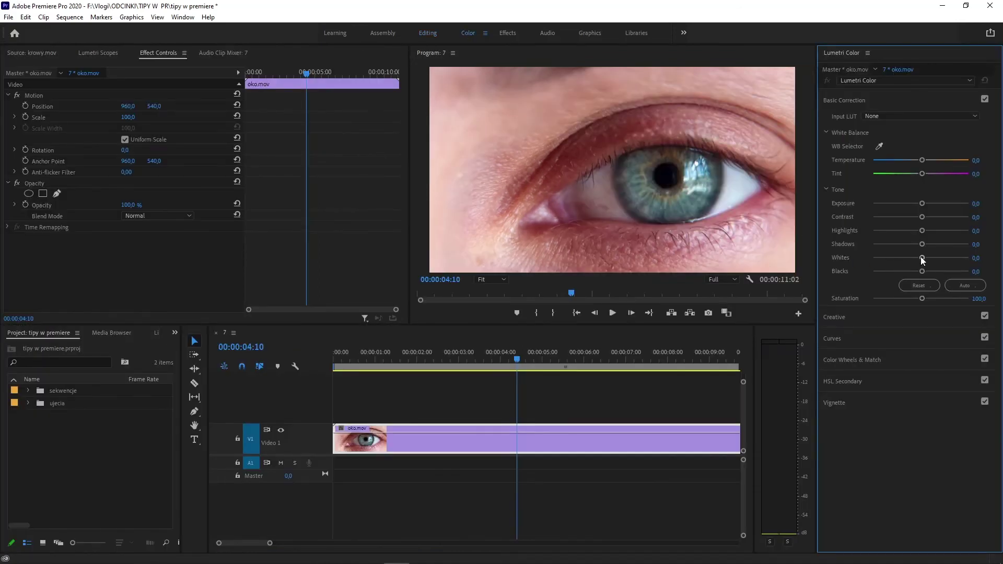
{"action": "left_click_drag", "start_coordinate": [921, 258], "coordinate": [865, 260]}
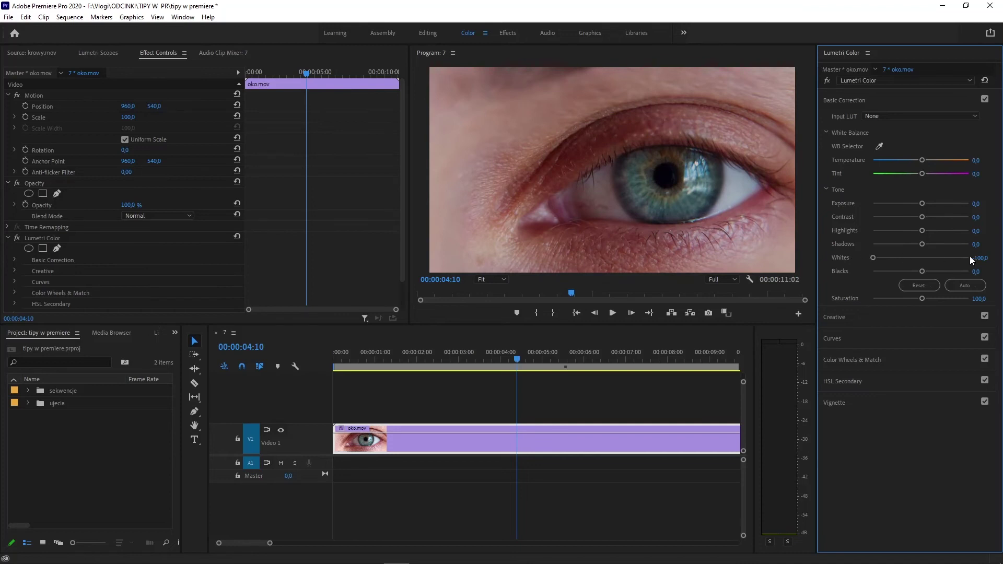
{"action": "left_click", "coordinate": [981, 258]}
{"action": "type", "text": "-150"}
{"action": "key", "text": "Return"}
{"action": "left_click_drag", "start_coordinate": [979, 258], "coordinate": [979, 261]}
{"action": "left_click", "coordinate": [979, 261]}
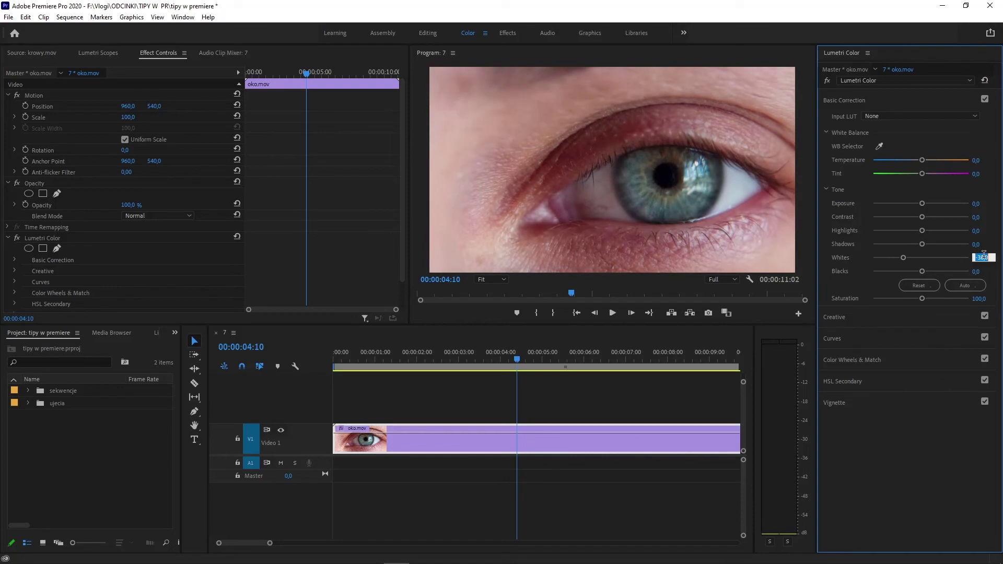
{"action": "type", "text": "-15"}
{"action": "type", "text": "0"}
{"action": "key", "text": "Return"}
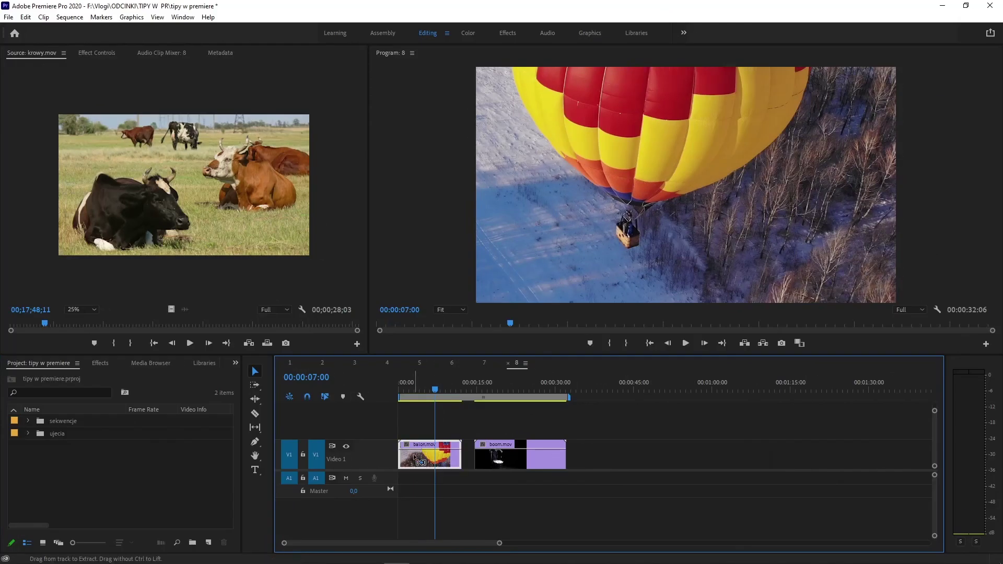
- Paste a copy of balon.mov past the end of the clips, then undo it
{"action": "left_click", "coordinate": [579, 388]}
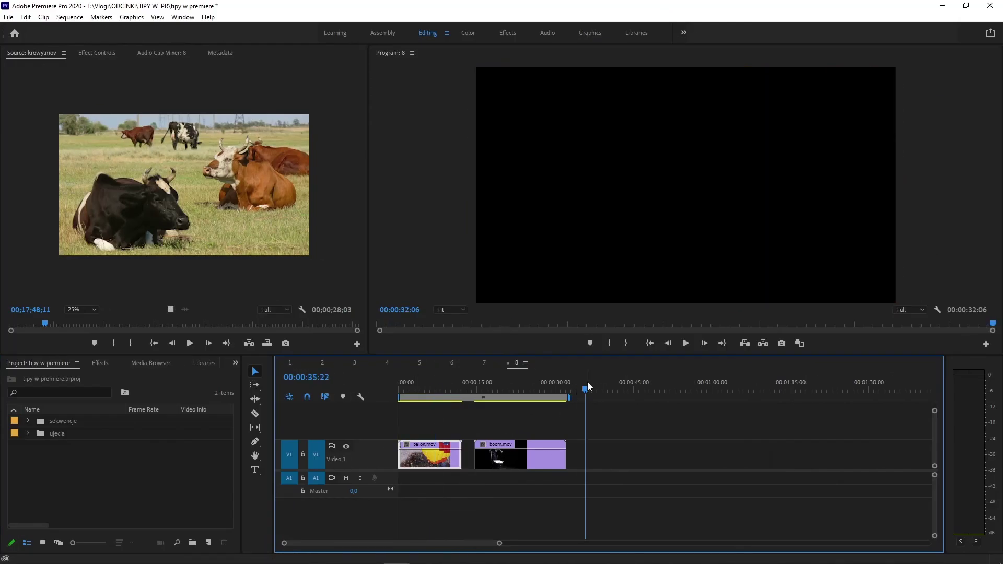
{"action": "key", "text": "ctrl+v"}
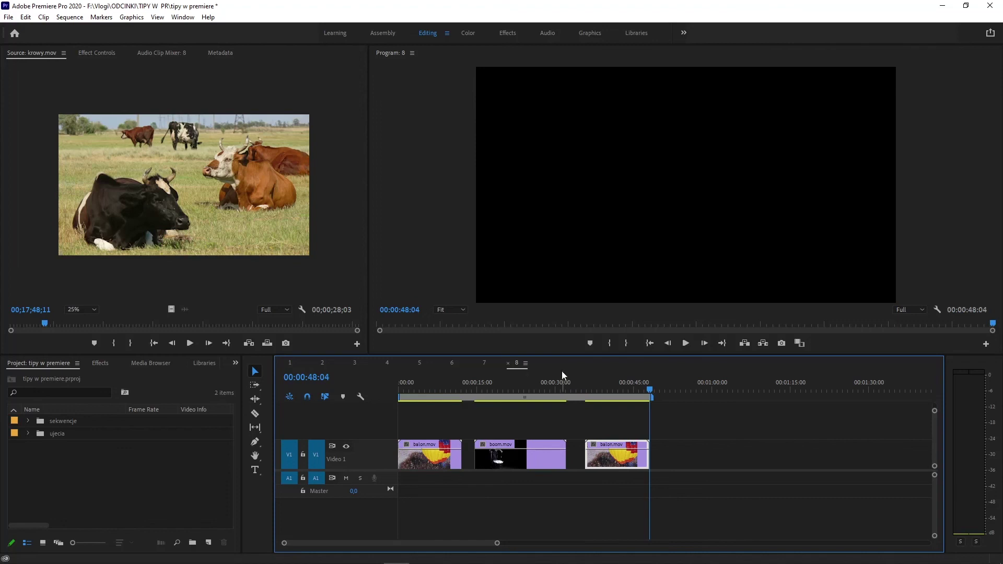
{"action": "left_click", "coordinate": [423, 387]}
{"action": "key", "text": "ctrl+z"}
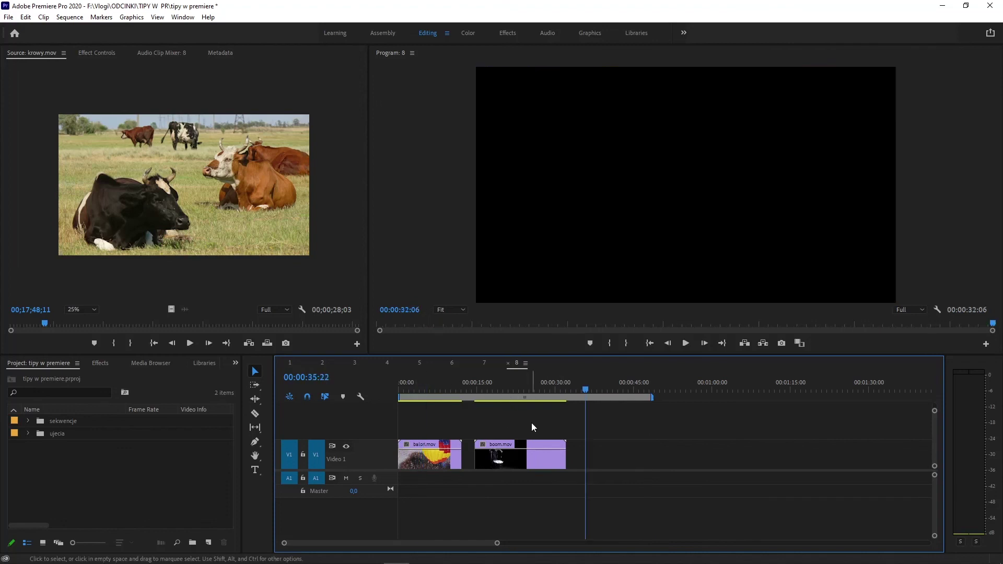
- Alt-drag balon.mov and boom.mov right on V1 to duplicate them along the timeline
{"action": "left_click_drag", "start_coordinate": [418, 455], "coordinate": [693, 453]}
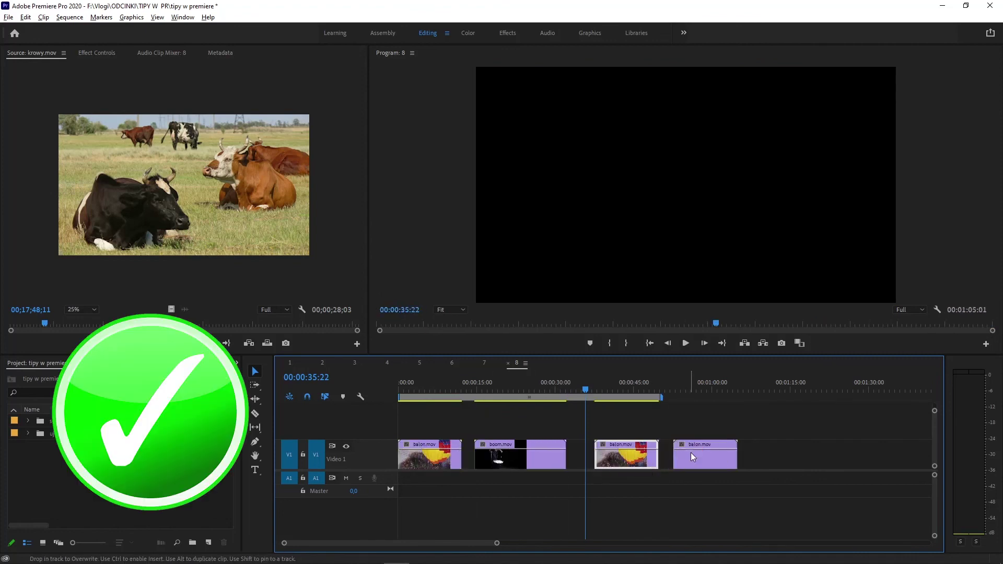
{"action": "left_click", "coordinate": [539, 457]}
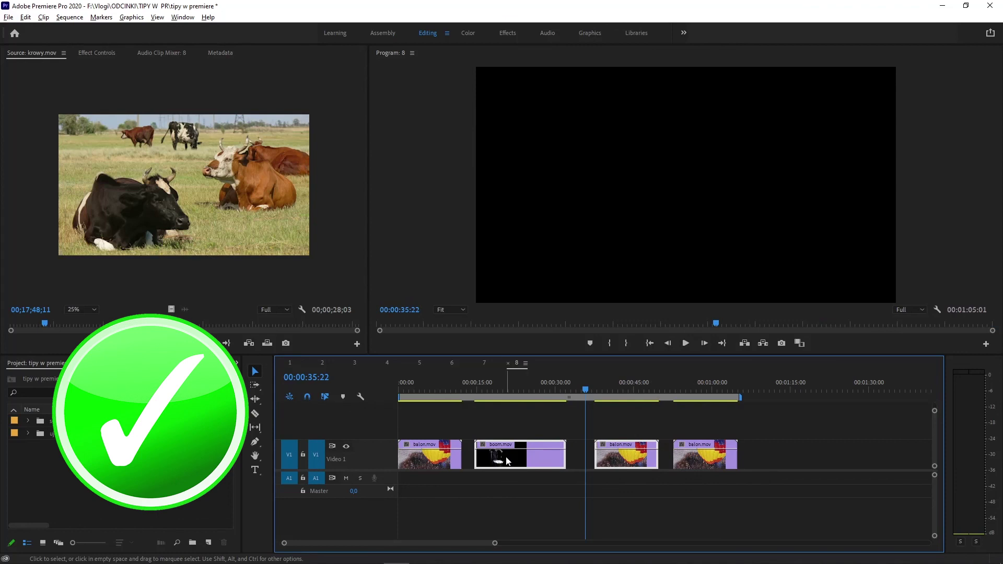
{"action": "left_click_drag", "start_coordinate": [539, 457], "coordinate": [792, 451]}
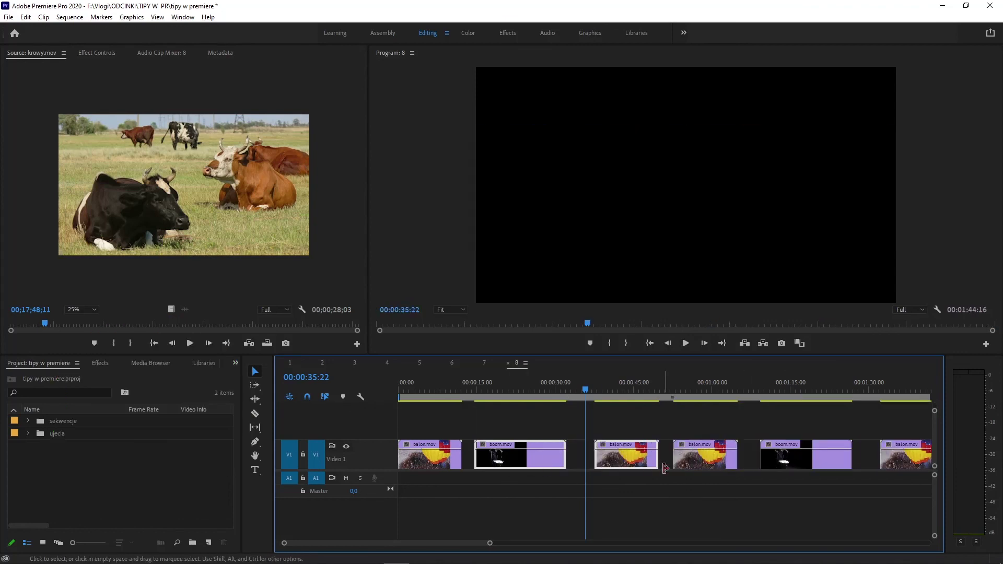